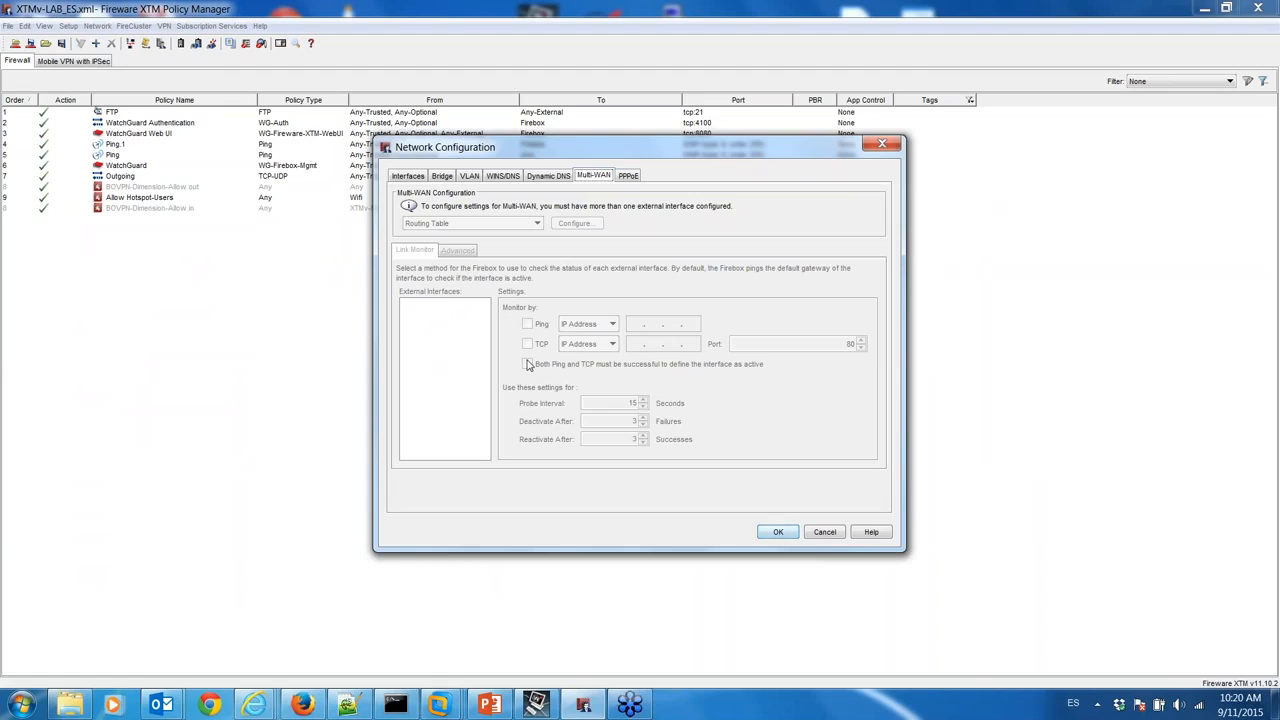
Open the settings of disabled interface 3 and set its interface type to External.
left_click(407, 176)
left_click(454, 287)
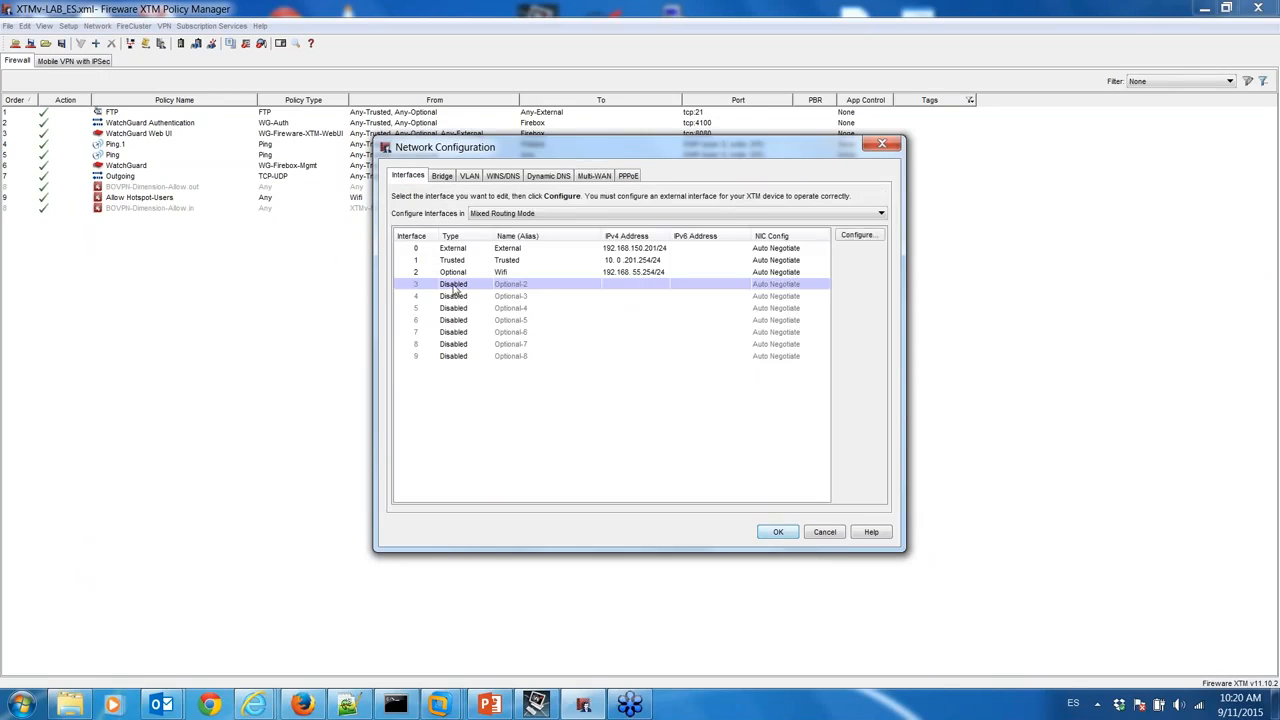
double_click(454, 287)
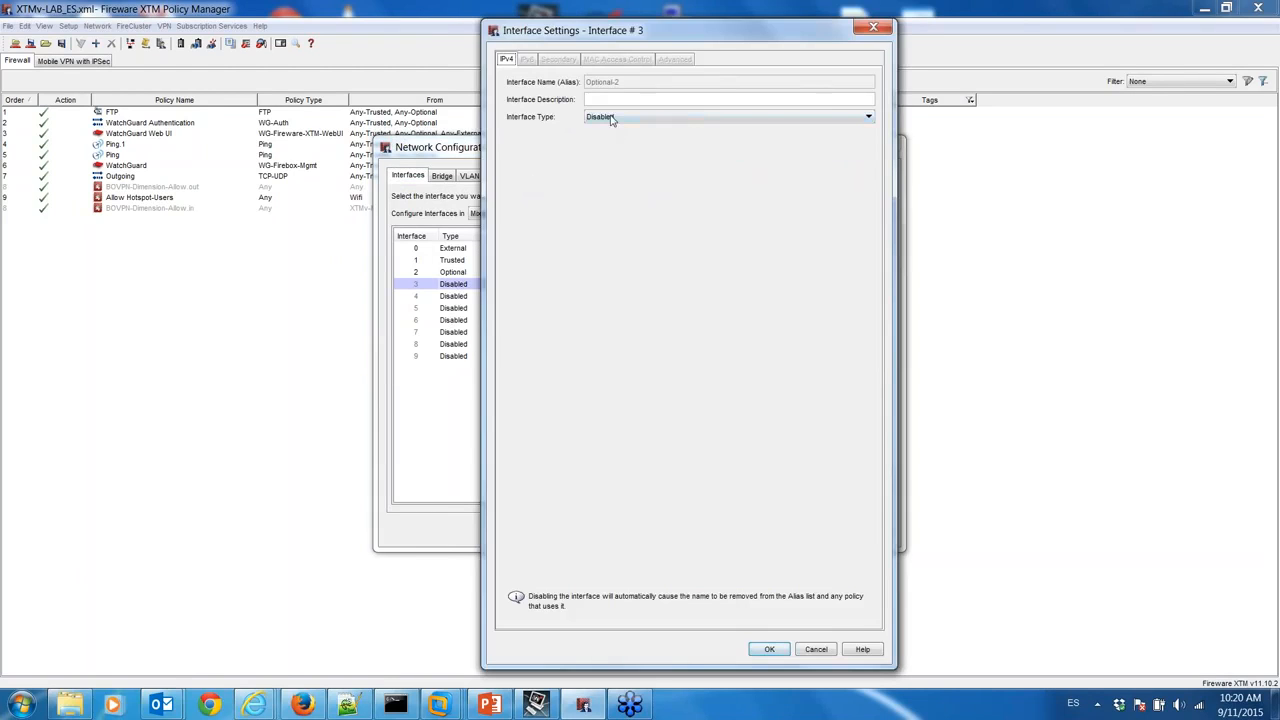
left_click_drag(578, 38, 548, 39)
left_click(570, 119)
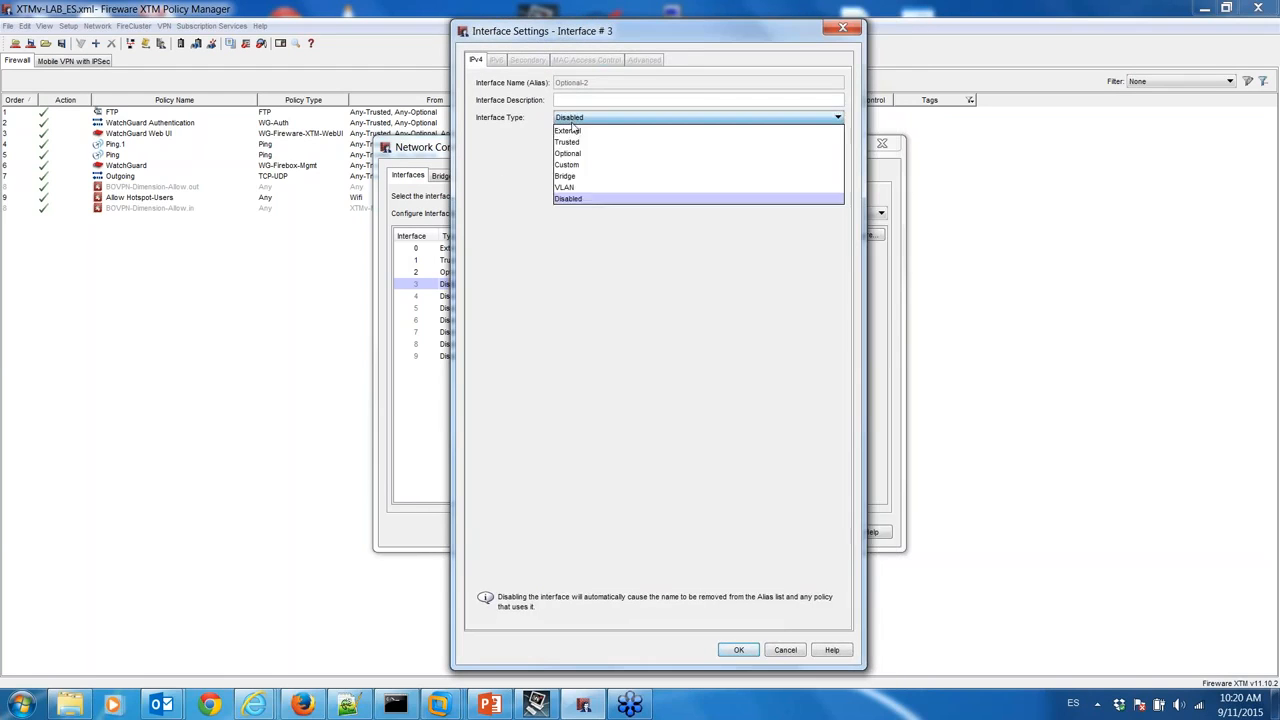
left_click(569, 131)
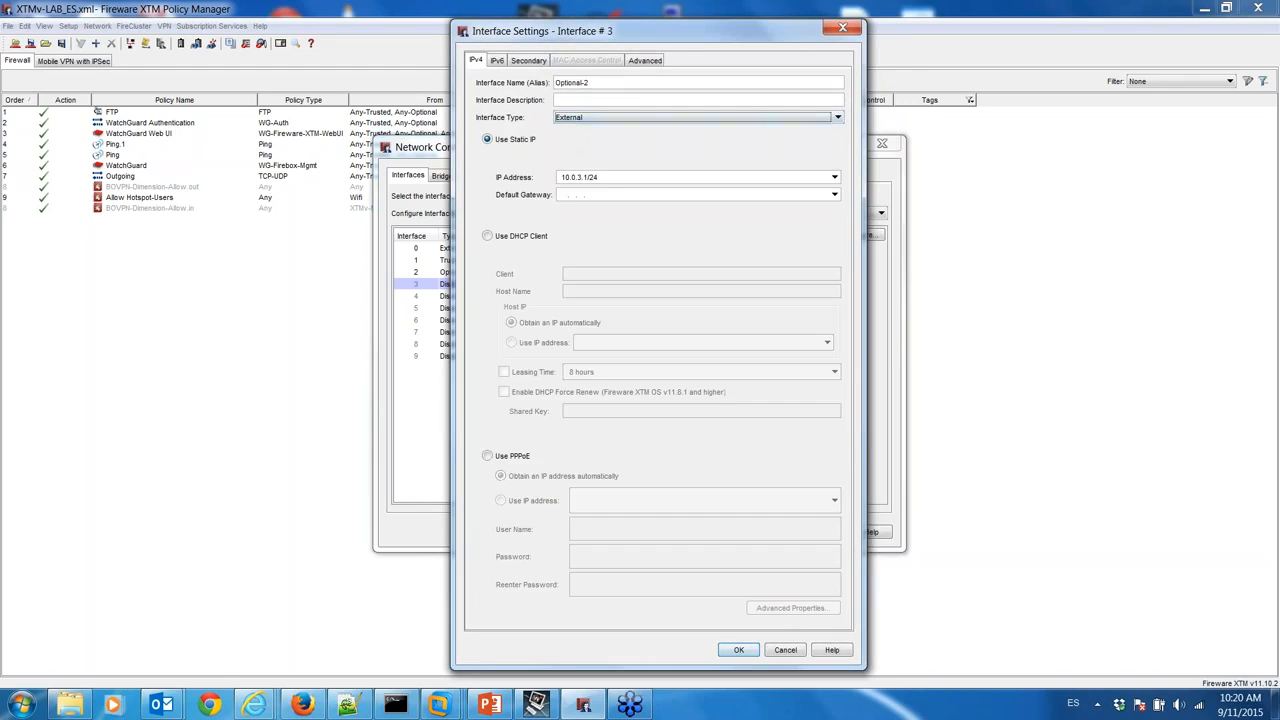
Name interface 3 ONO, set its default gateway to 10.0.3.254 and accept the interface settings.
left_click(599, 84)
triple_click(599, 84)
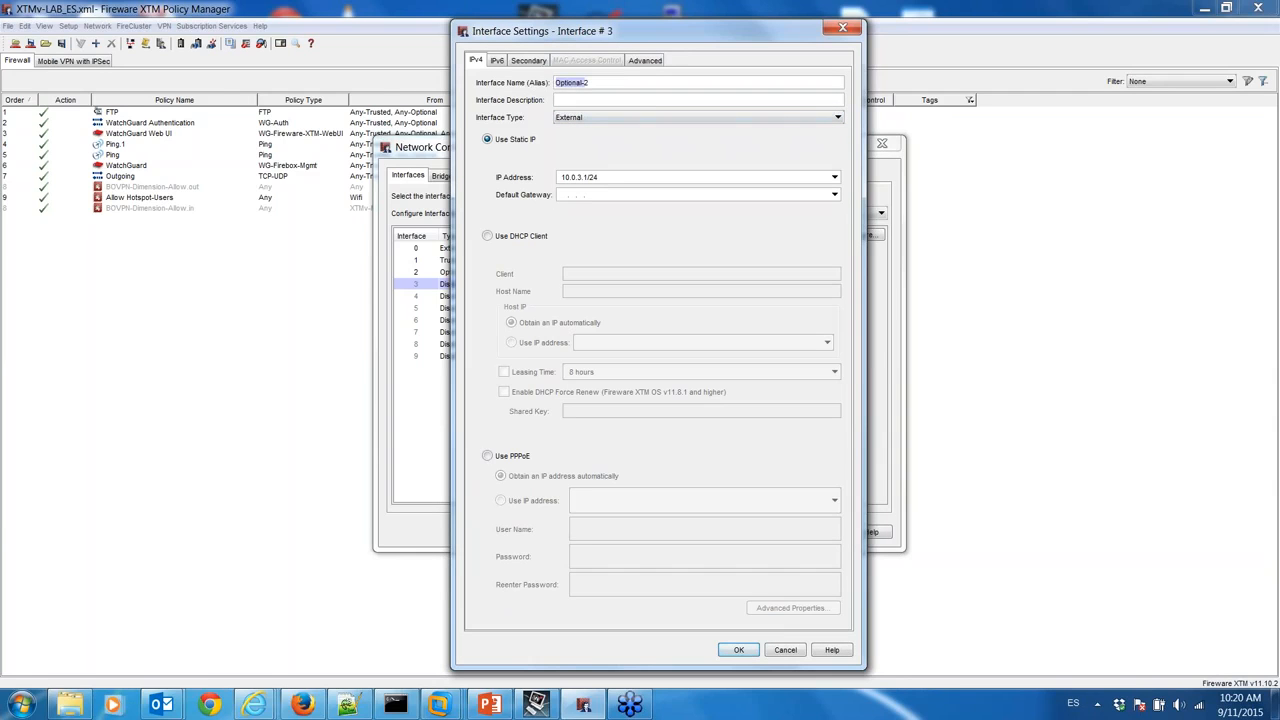
type("ONO")
left_click(575, 195)
type("10.0.3.254")
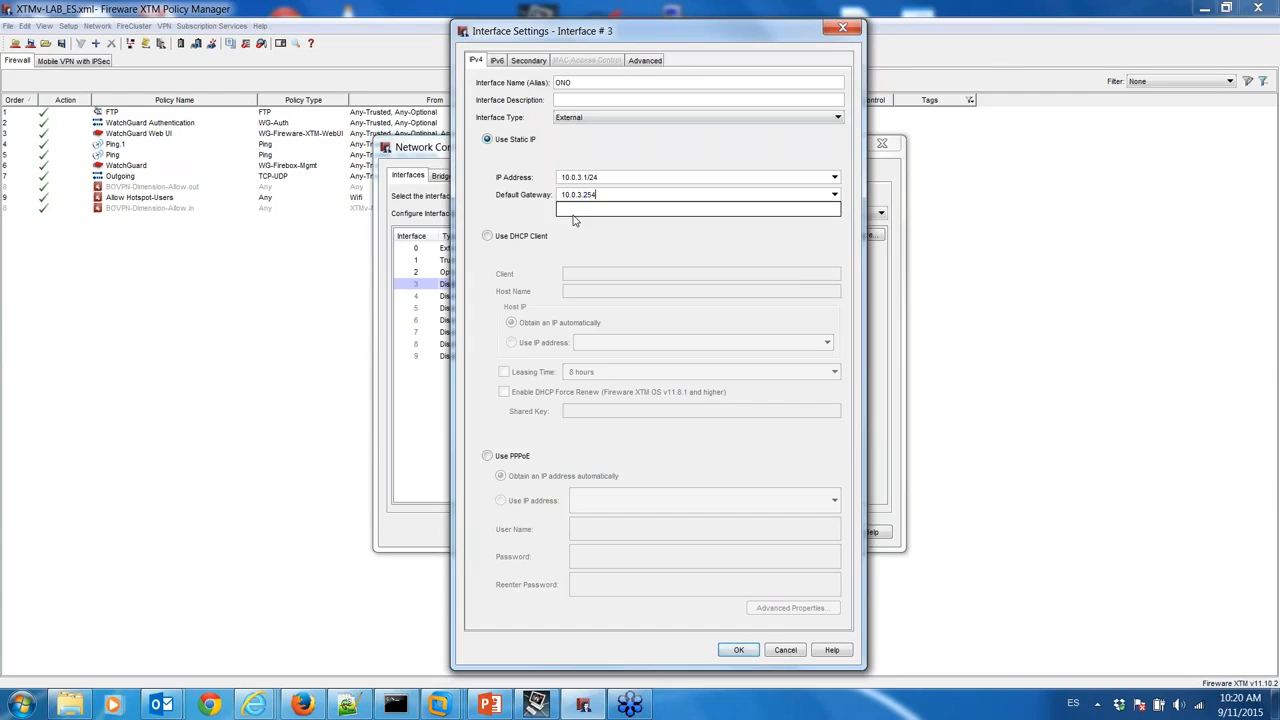
key("Return")
left_click(739, 650)
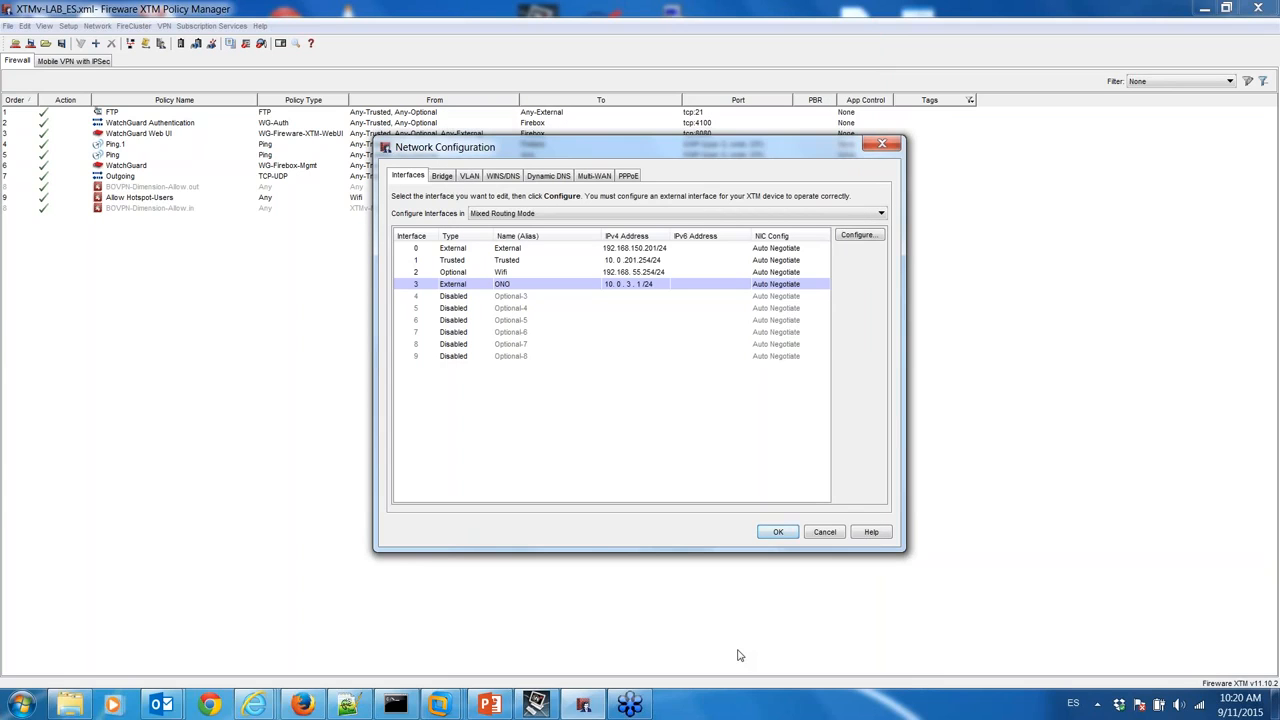
left_click(452, 251)
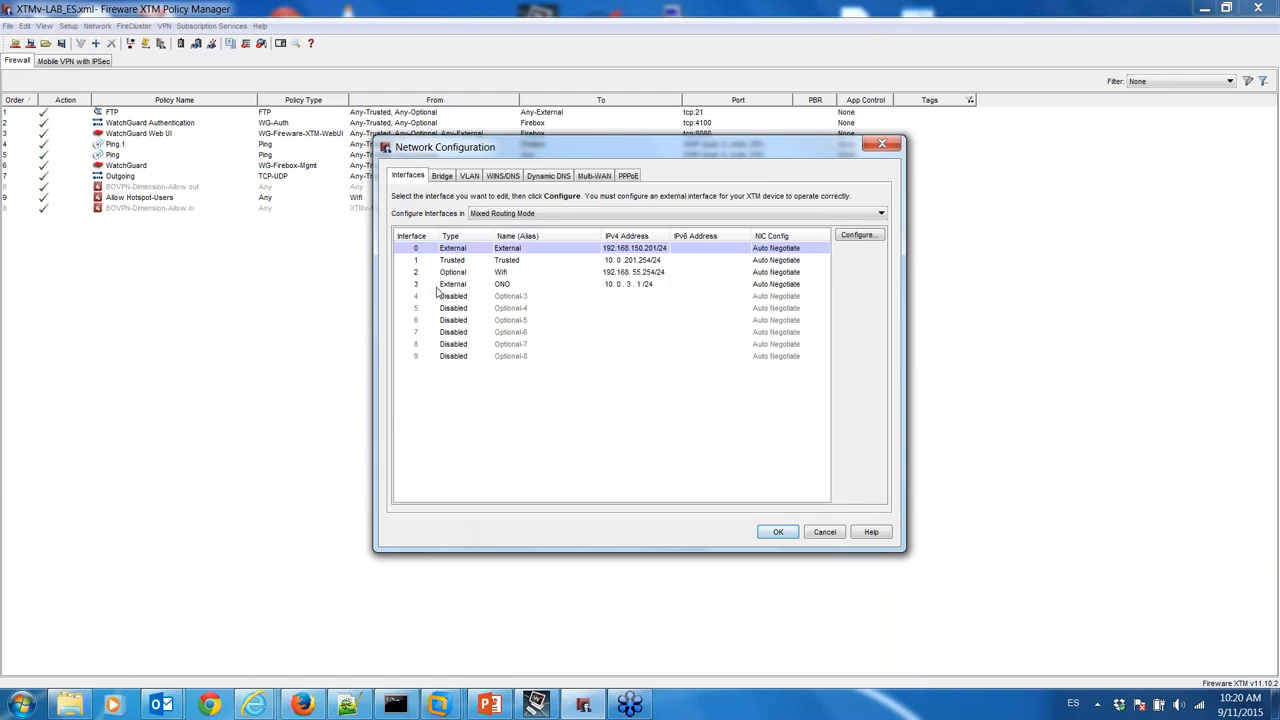
left_click(450, 287)
left_click(452, 251)
left_click(453, 290)
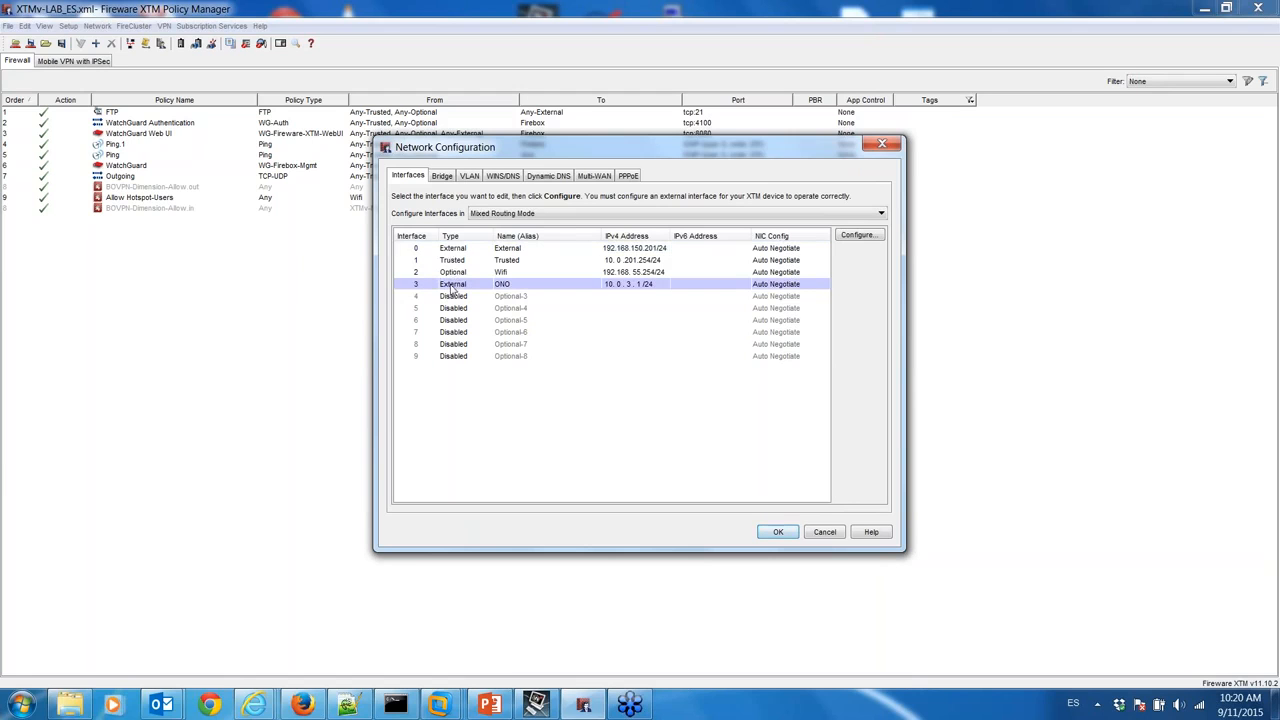
Set the Multi-WAN method to Round-robin and review its interface weights without changing them.
left_click(537, 175)
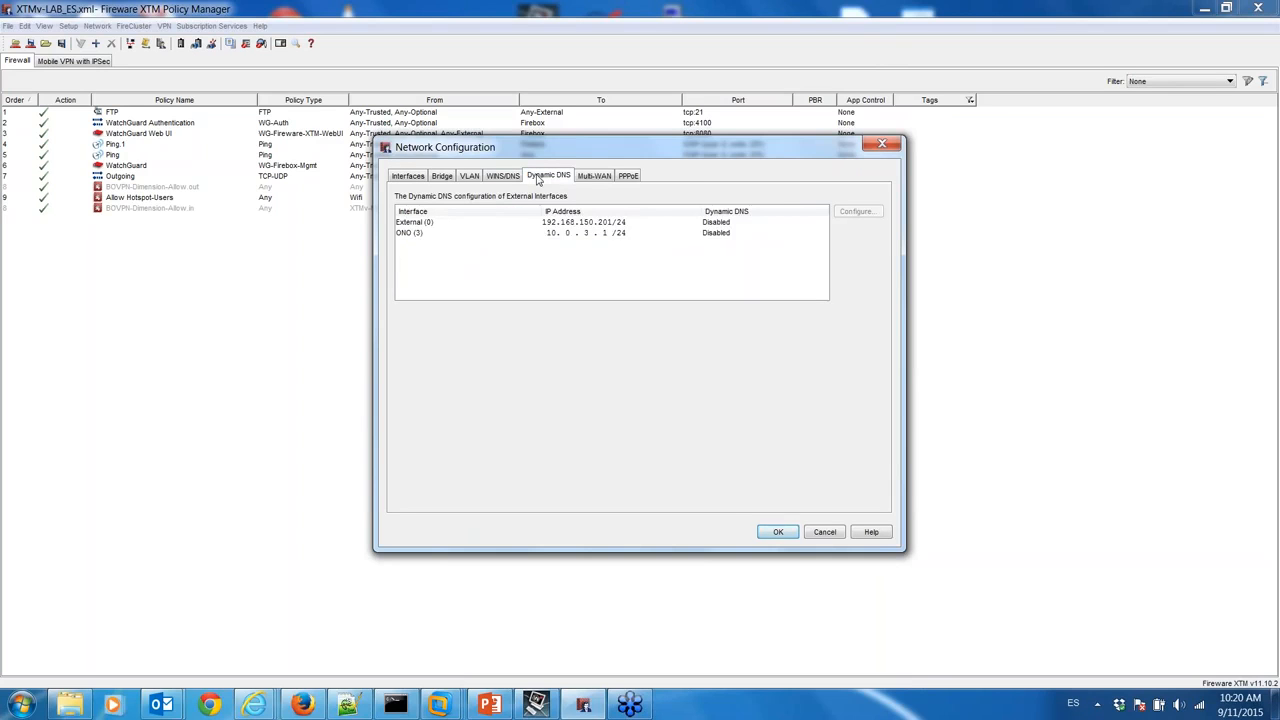
left_click(594, 176)
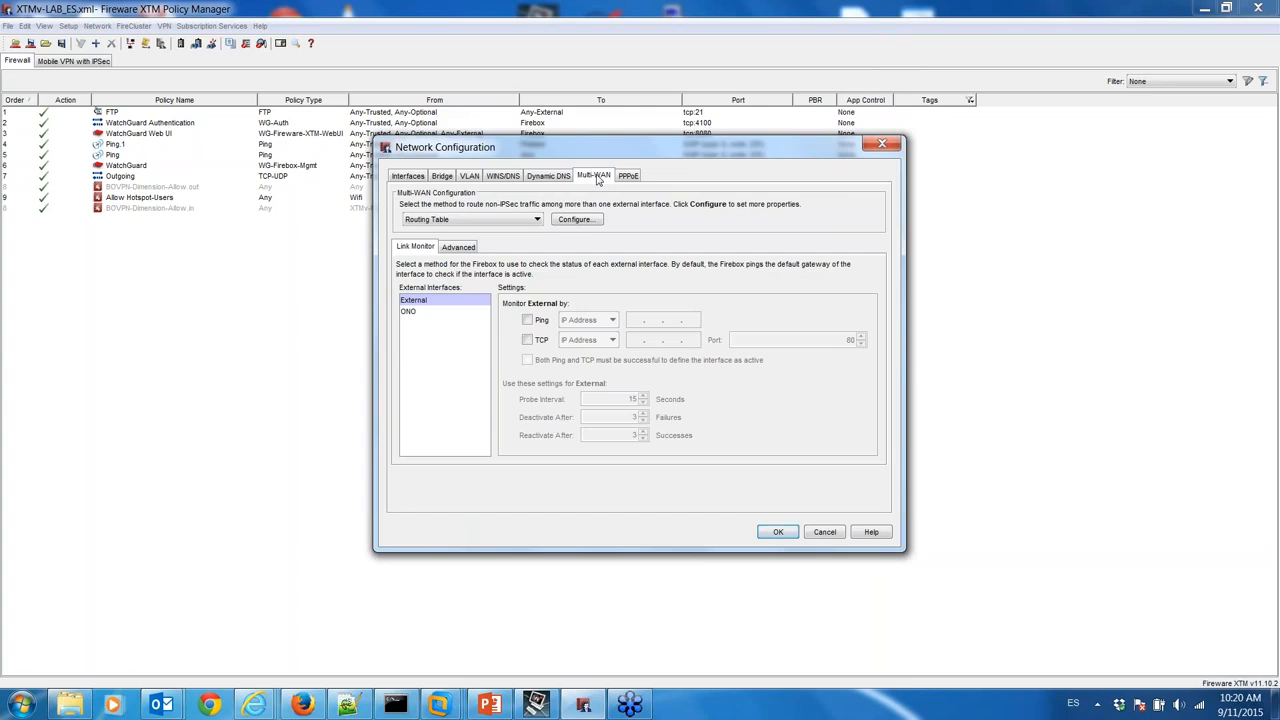
left_click_drag(572, 157, 506, 177)
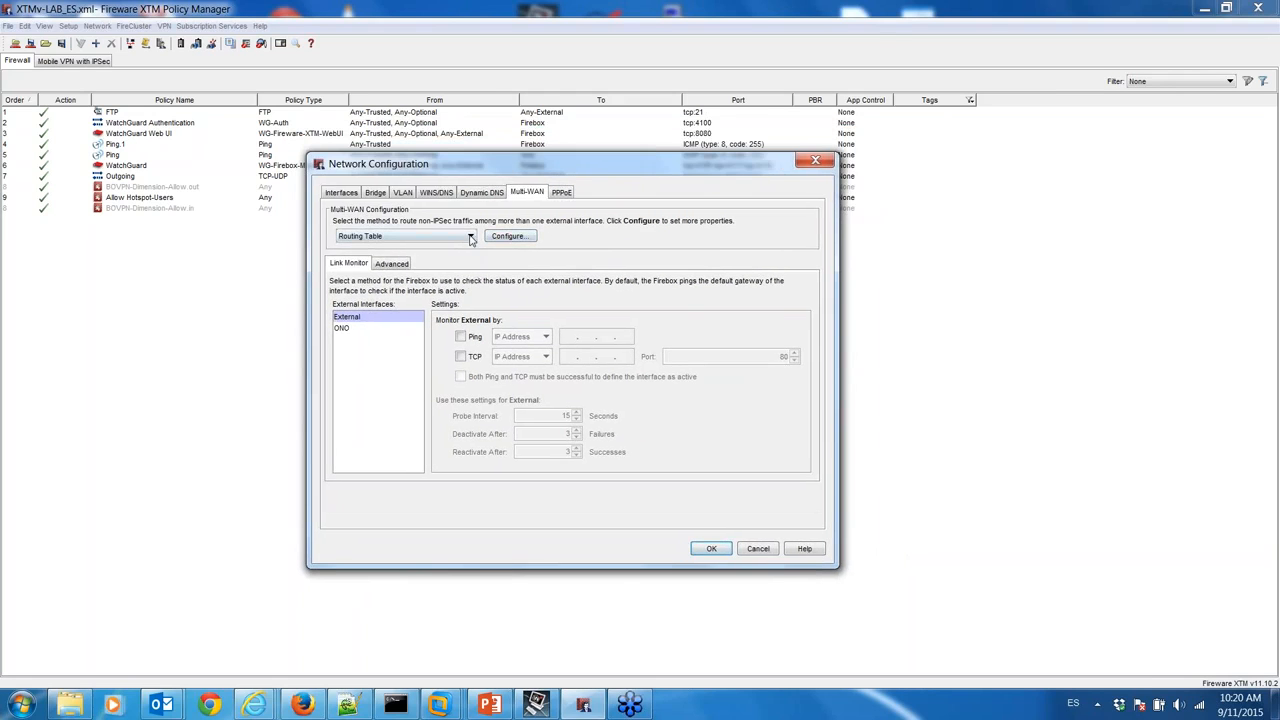
left_click(470, 237)
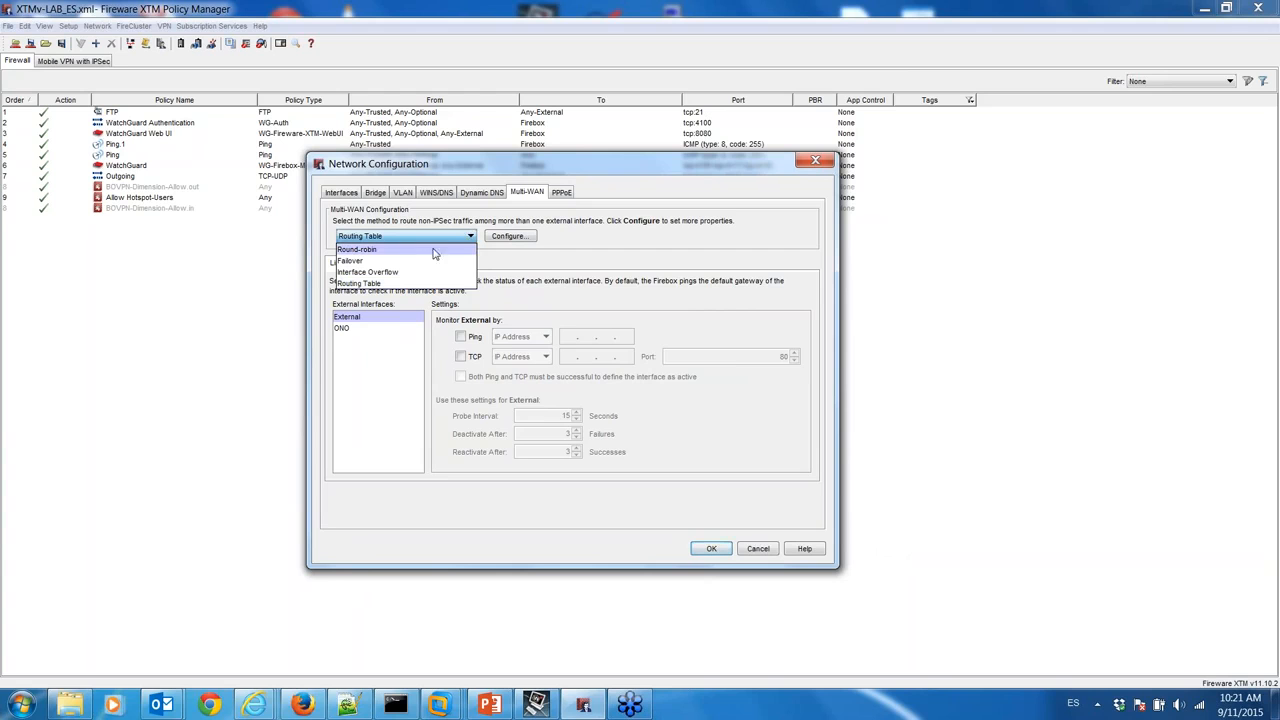
left_click(381, 250)
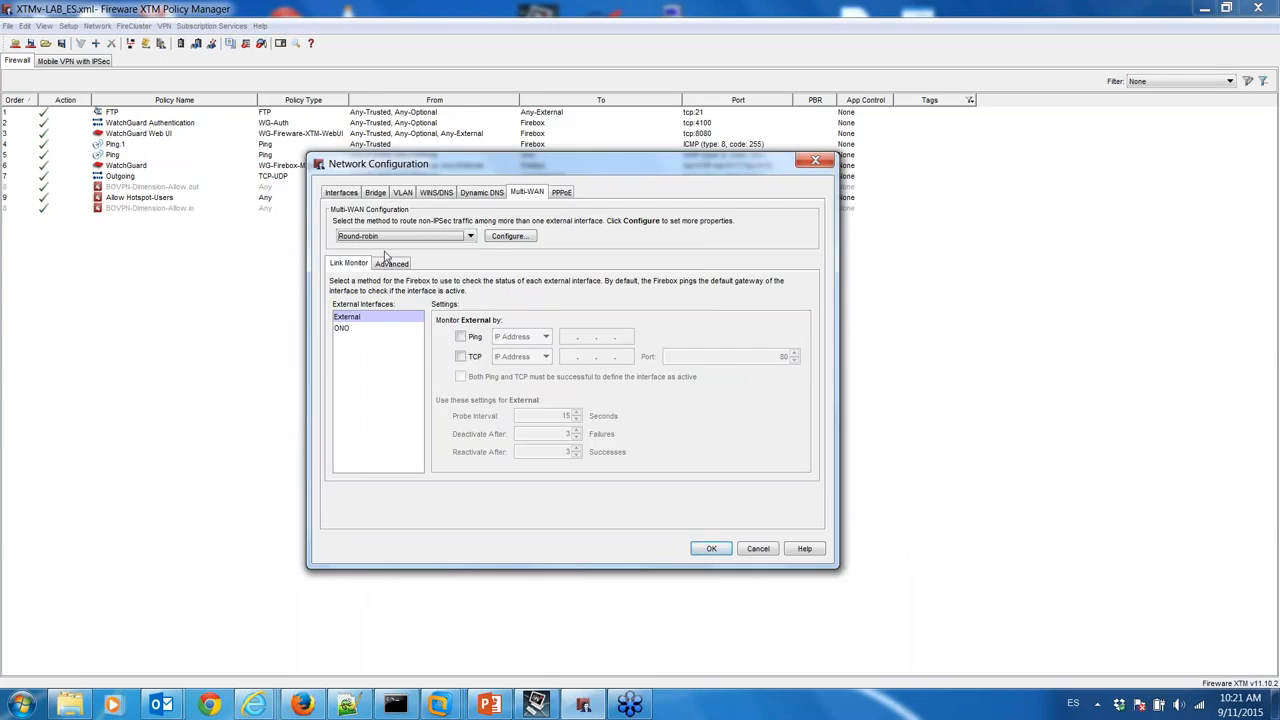
left_click(508, 238)
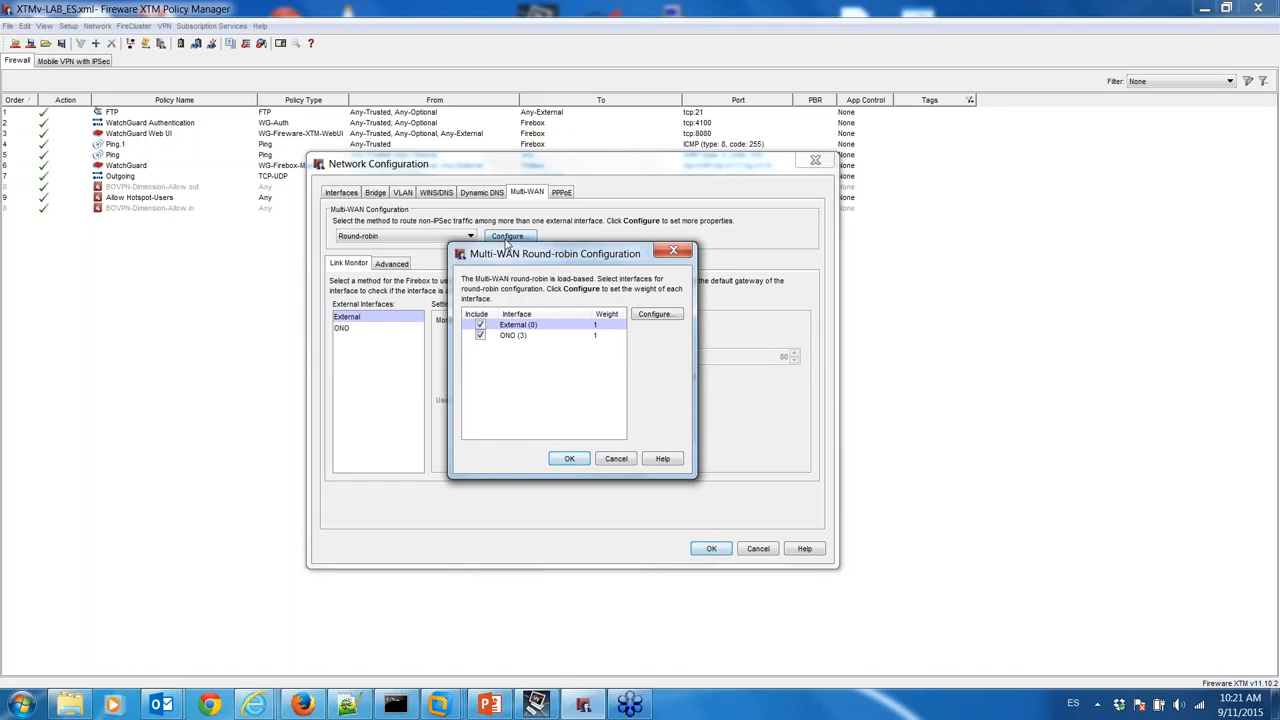
left_click(612, 460)
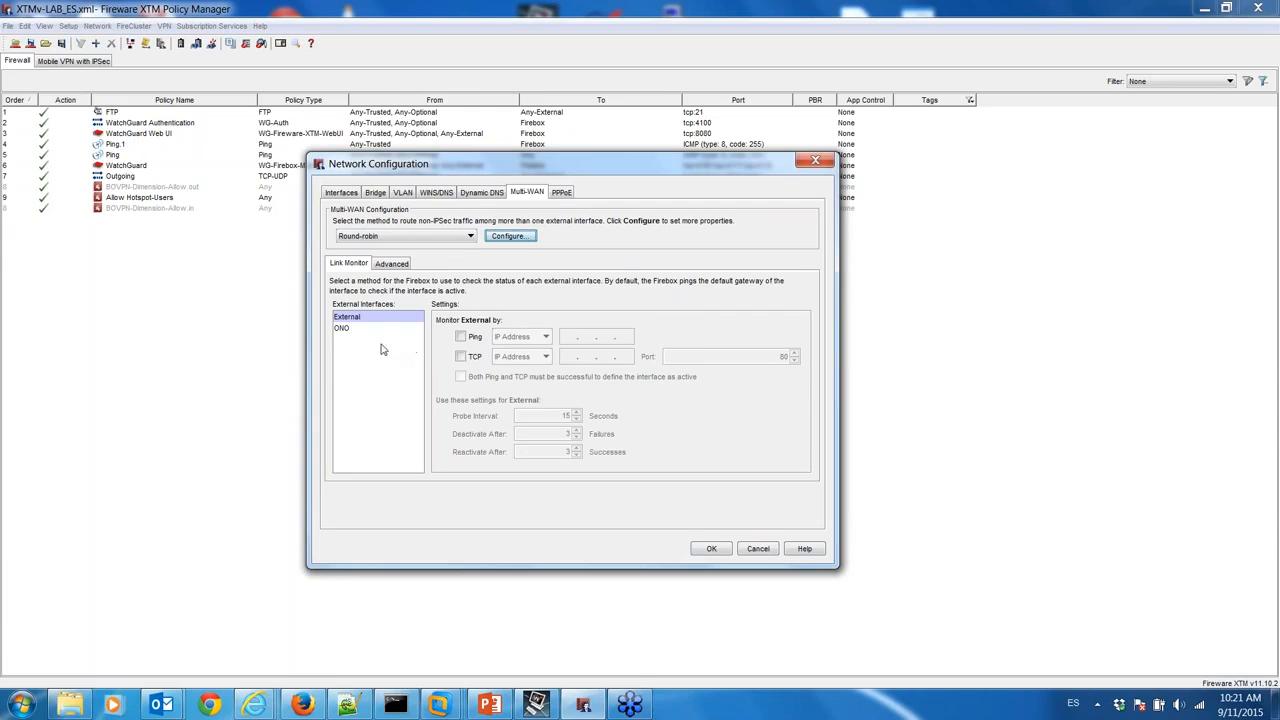
left_click(461, 340)
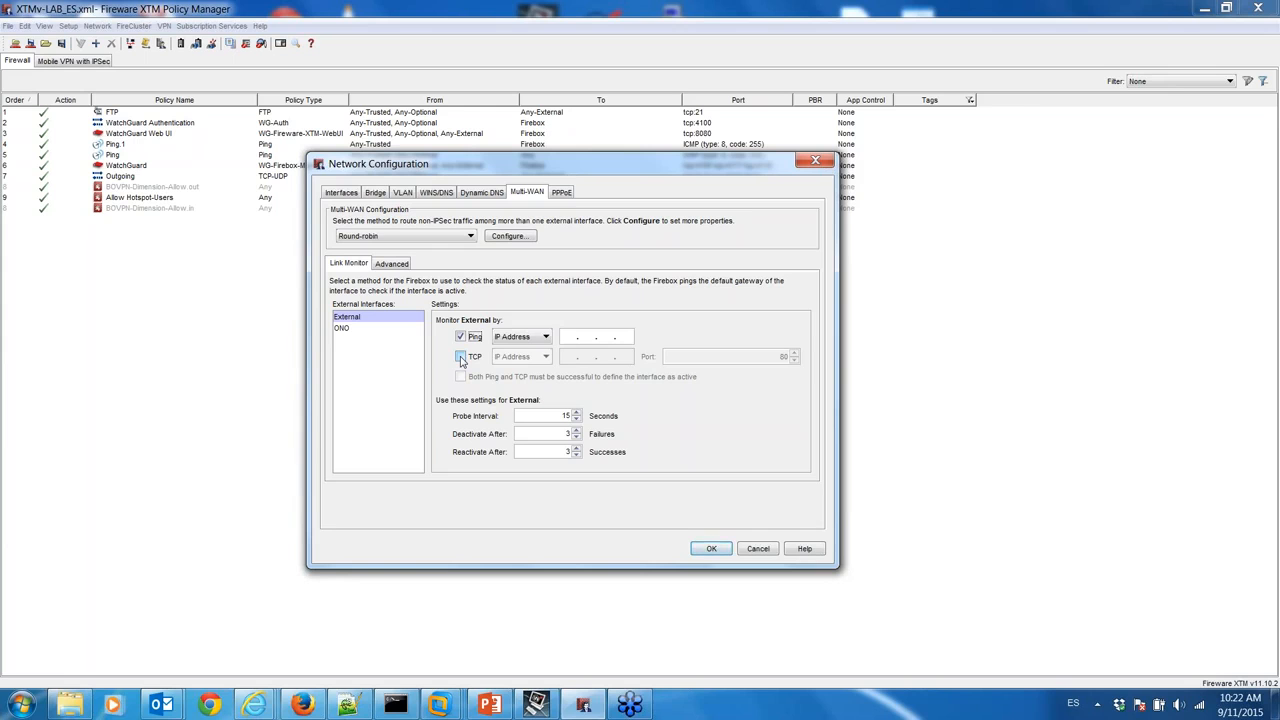
left_click(460, 357)
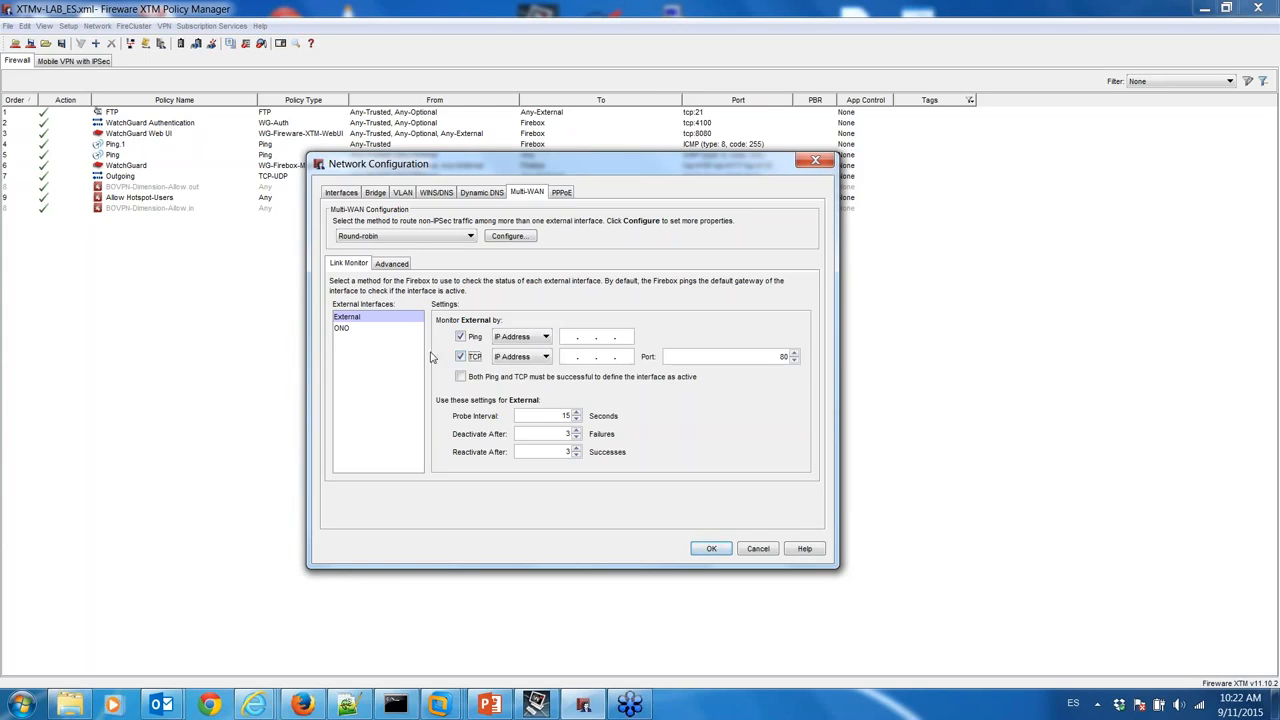
left_click(545, 357)
left_click(541, 373)
left_click(565, 356)
type("www.google.vom")
Set the Multi-WAN failback for active connections to Gradual failback in the advanced settings.
left_click(387, 267)
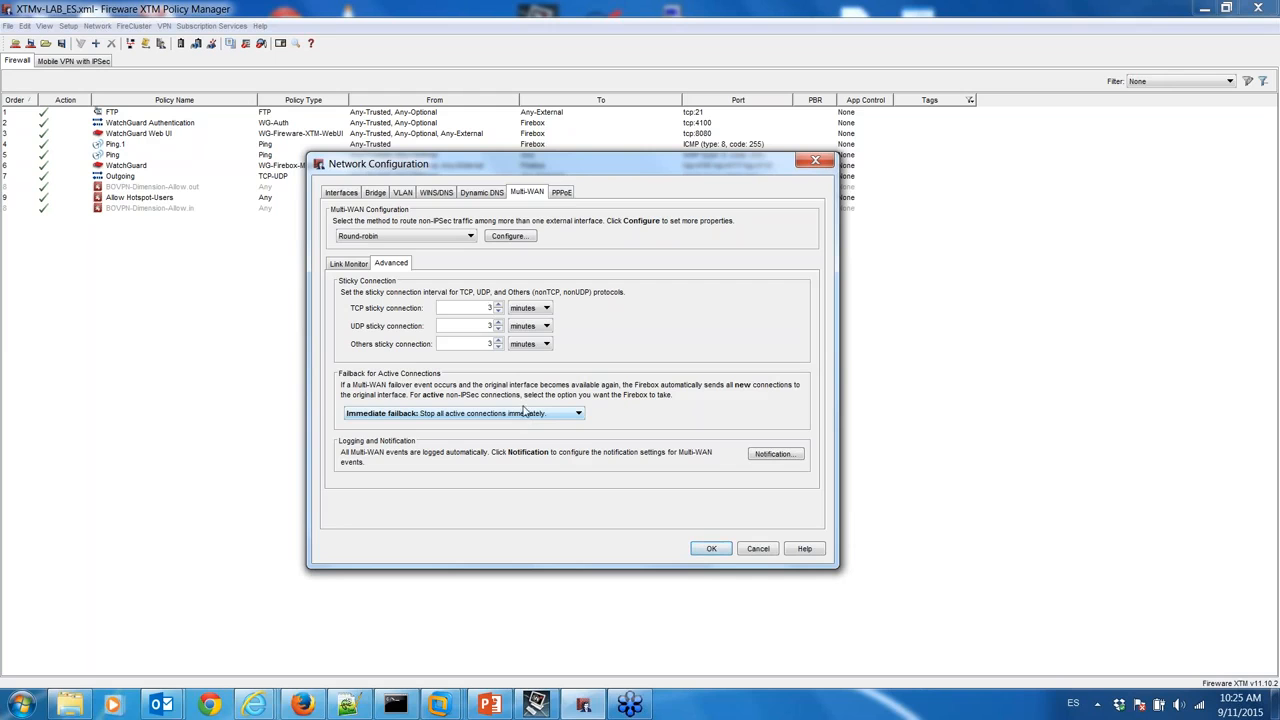
left_click(522, 414)
left_click(515, 439)
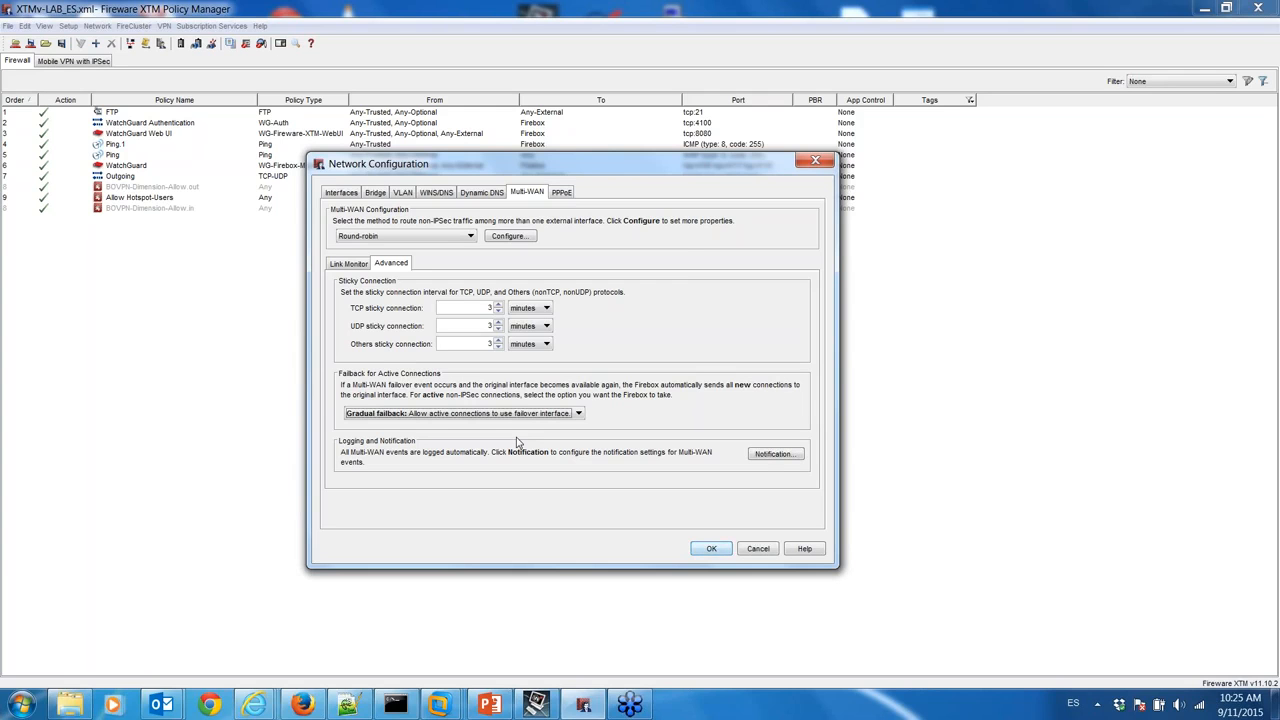
Try the e-mail notification option for Multi-WAN events, cancel it and discard all network configuration changes.
left_click(765, 455)
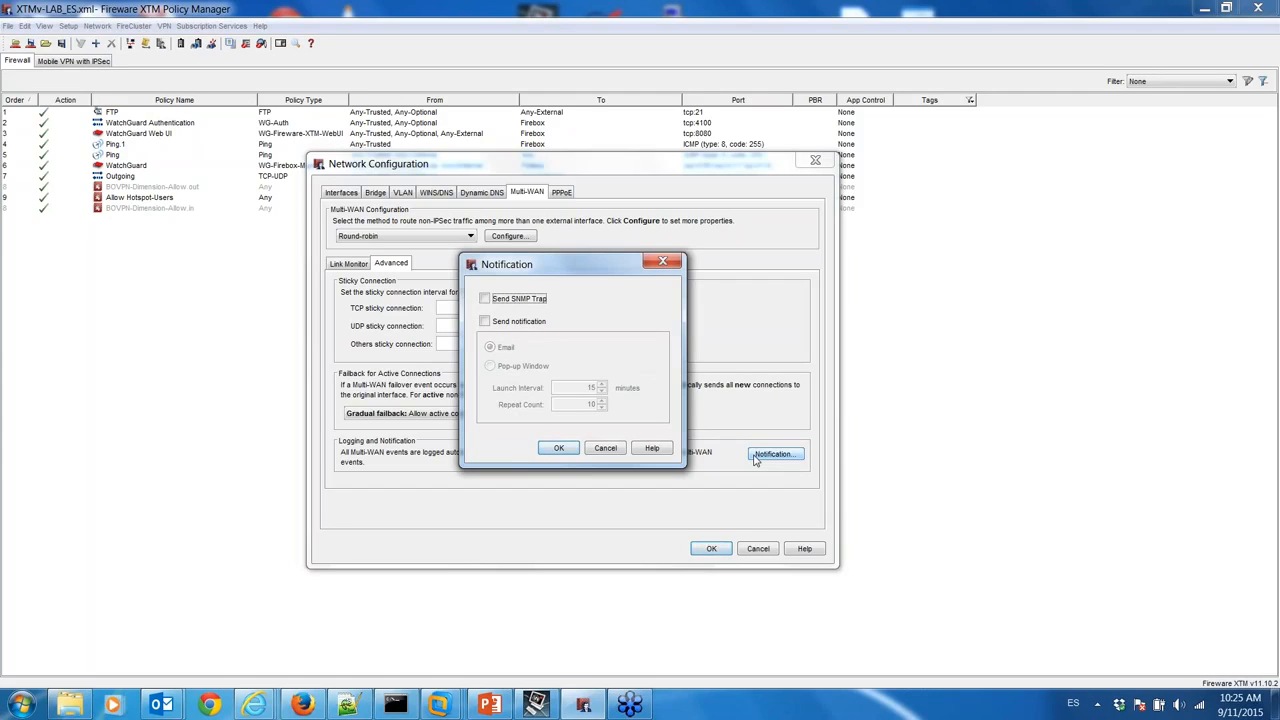
left_click(485, 321)
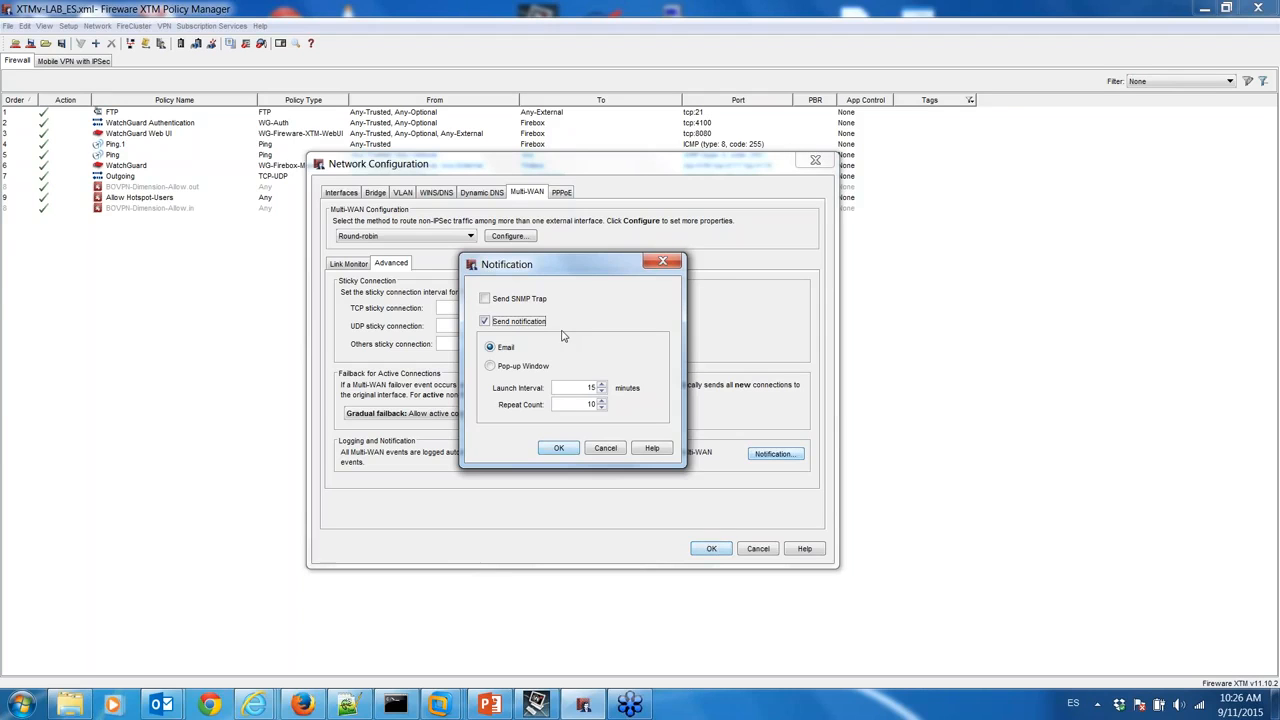
left_click(602, 450)
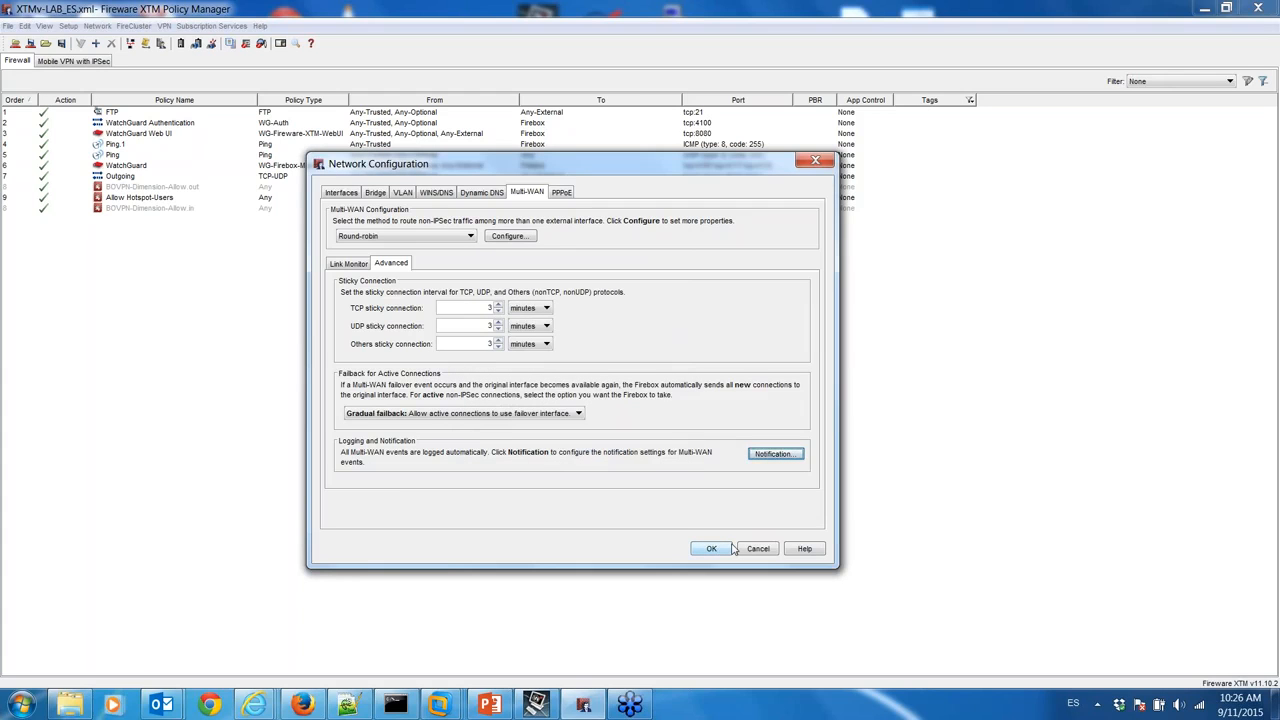
left_click(748, 549)
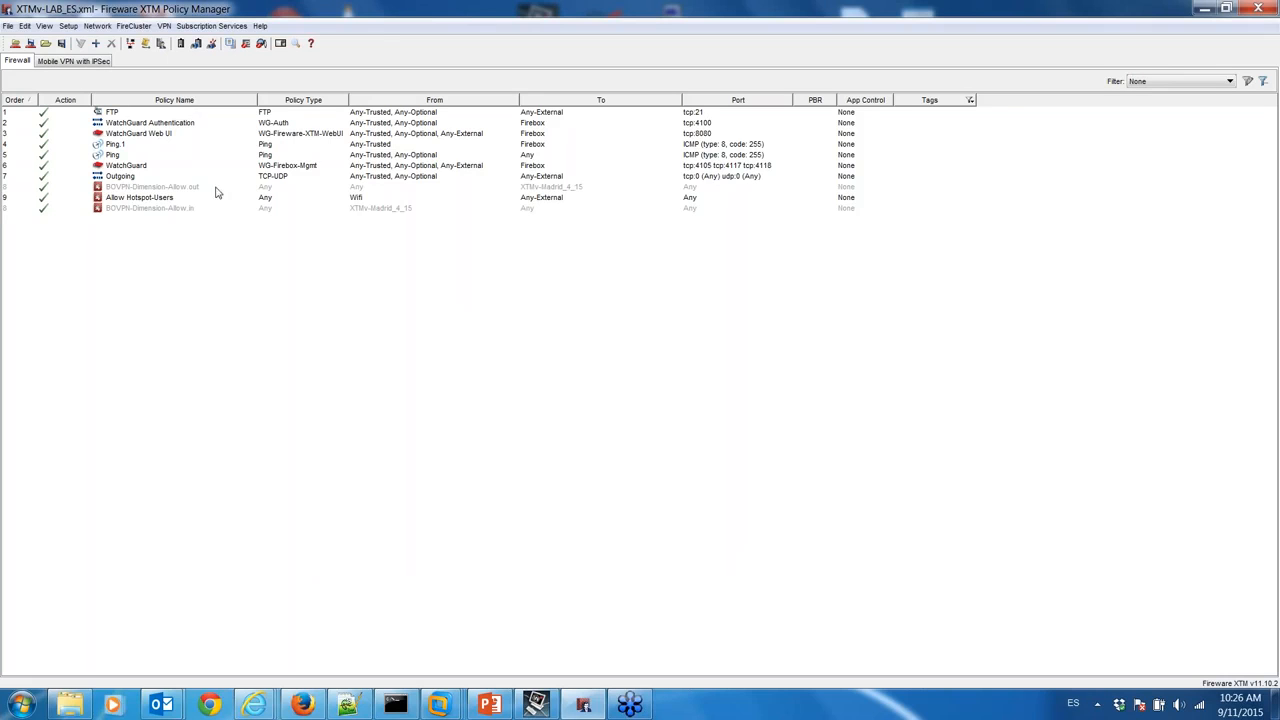
Review the Outgoing policy's properties and close them without changes.
left_click(128, 177)
double_click(128, 177)
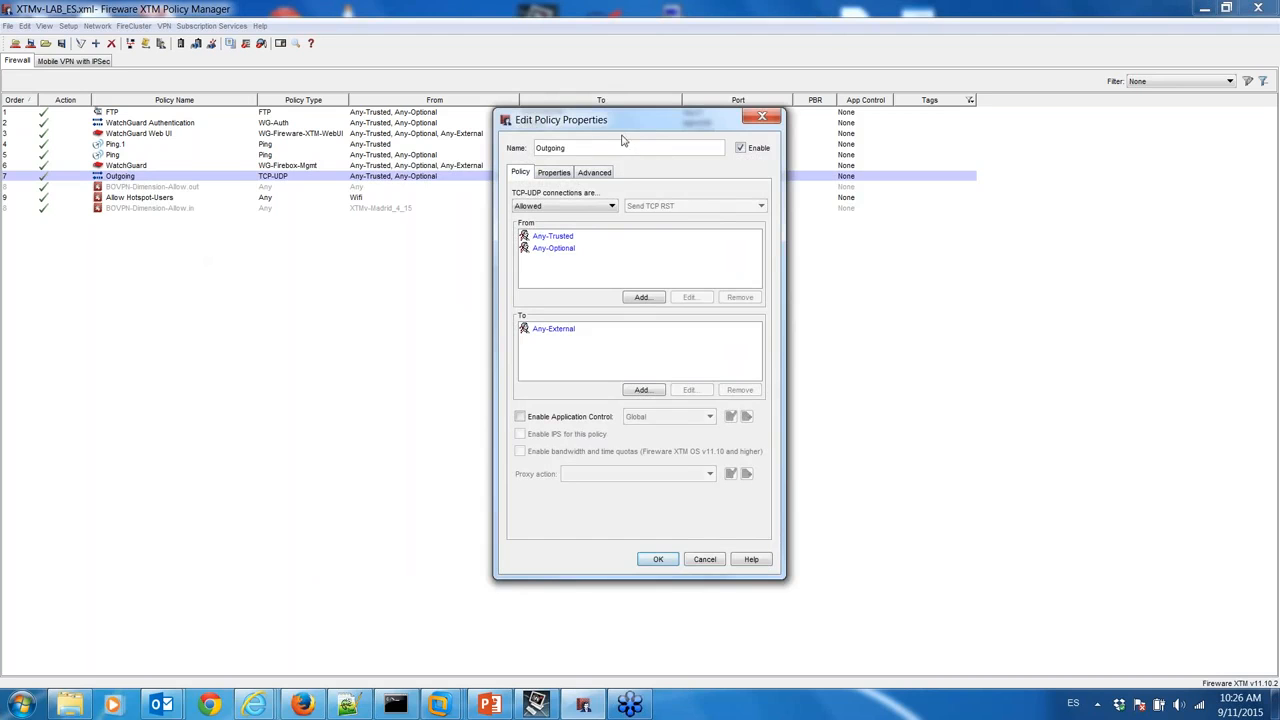
left_click_drag(632, 125, 586, 125)
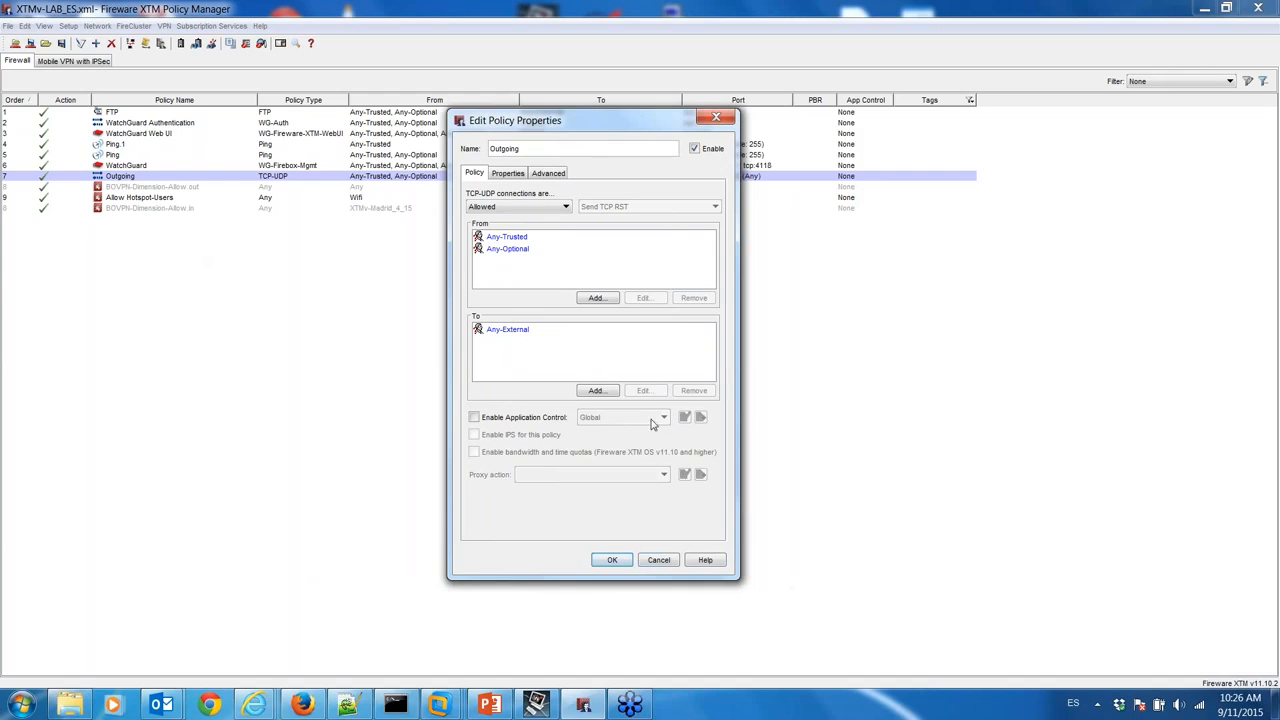
left_click(659, 560)
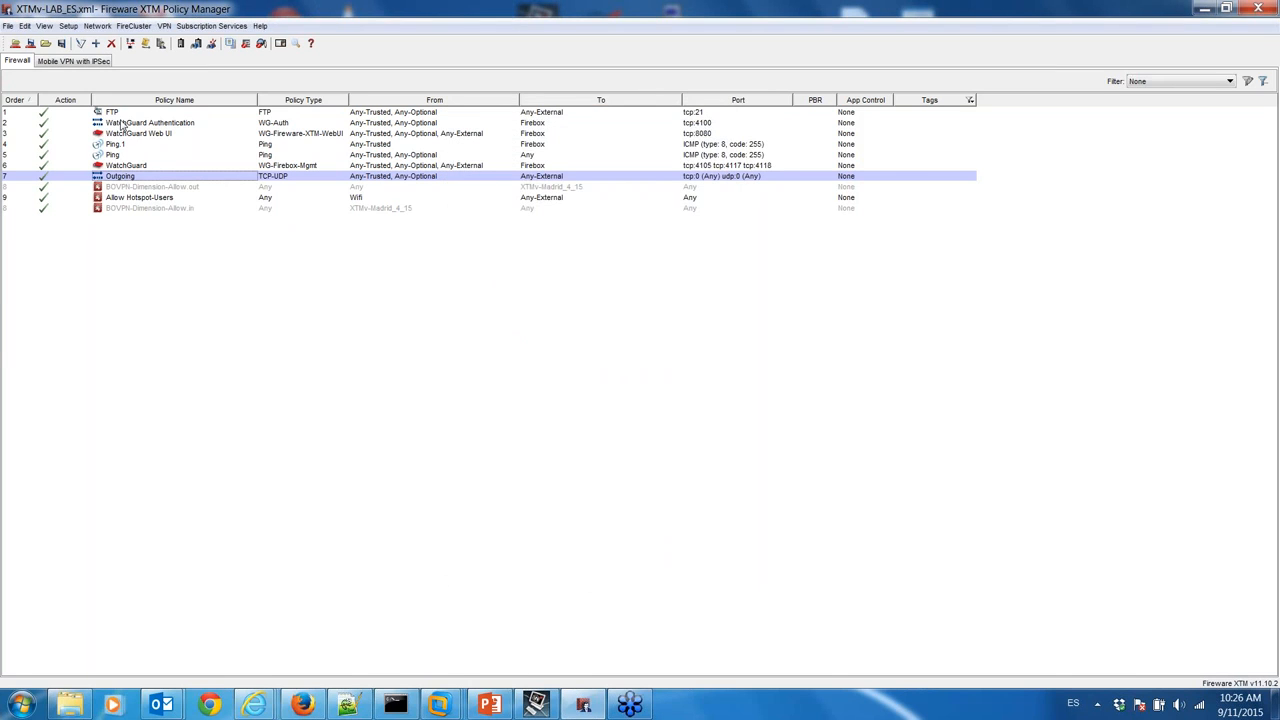
Reopen the network configuration and set disabled interface 3 to the External type.
left_click(134, 27)
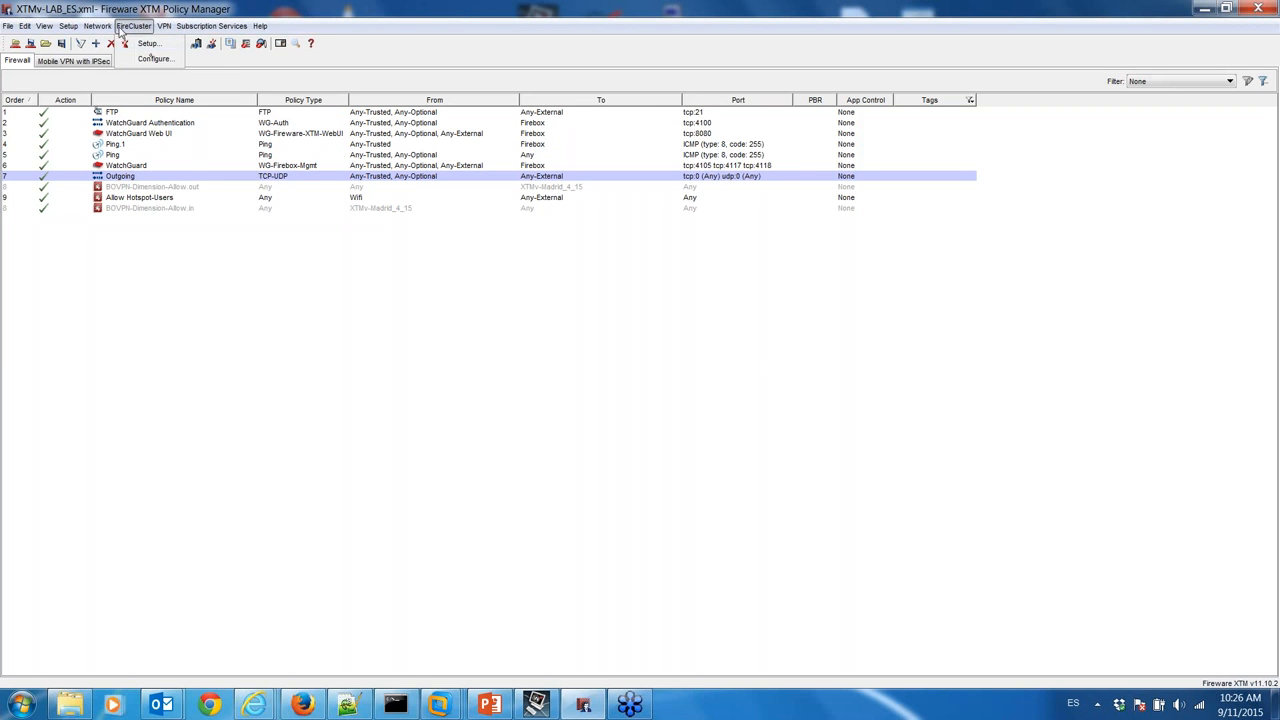
mouse_move(84, 28)
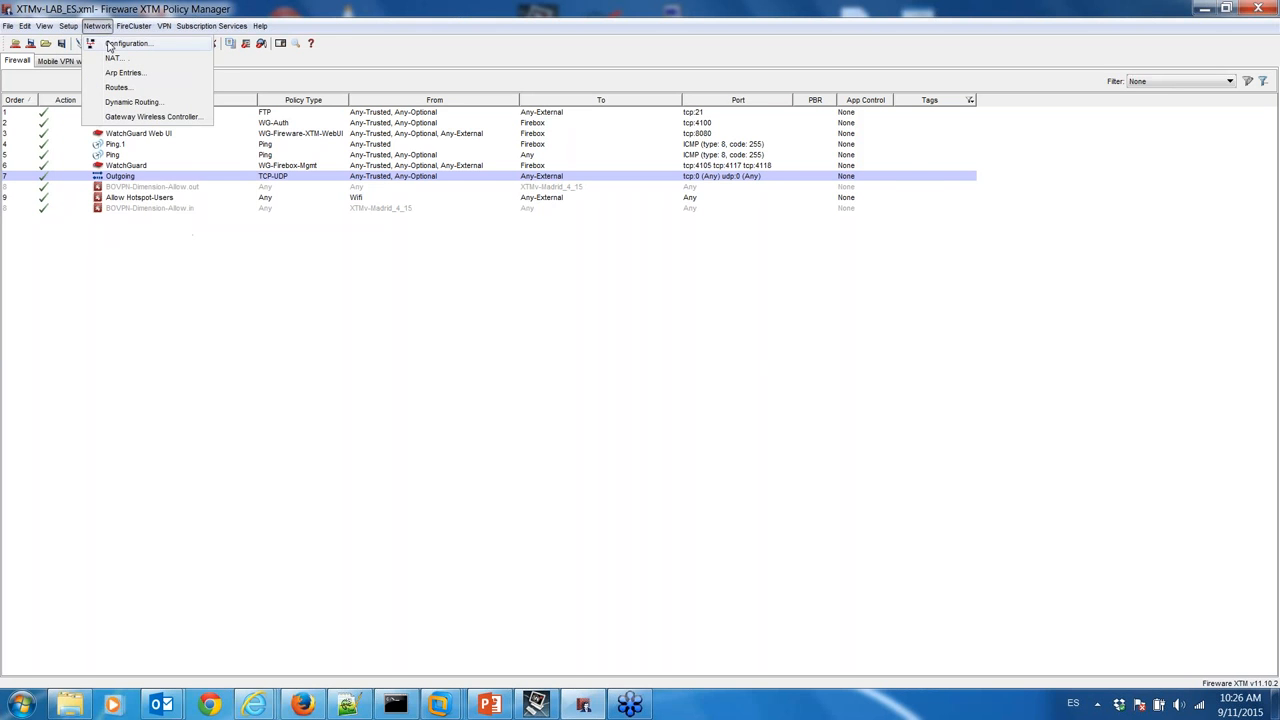
left_click(110, 45)
left_click(477, 286)
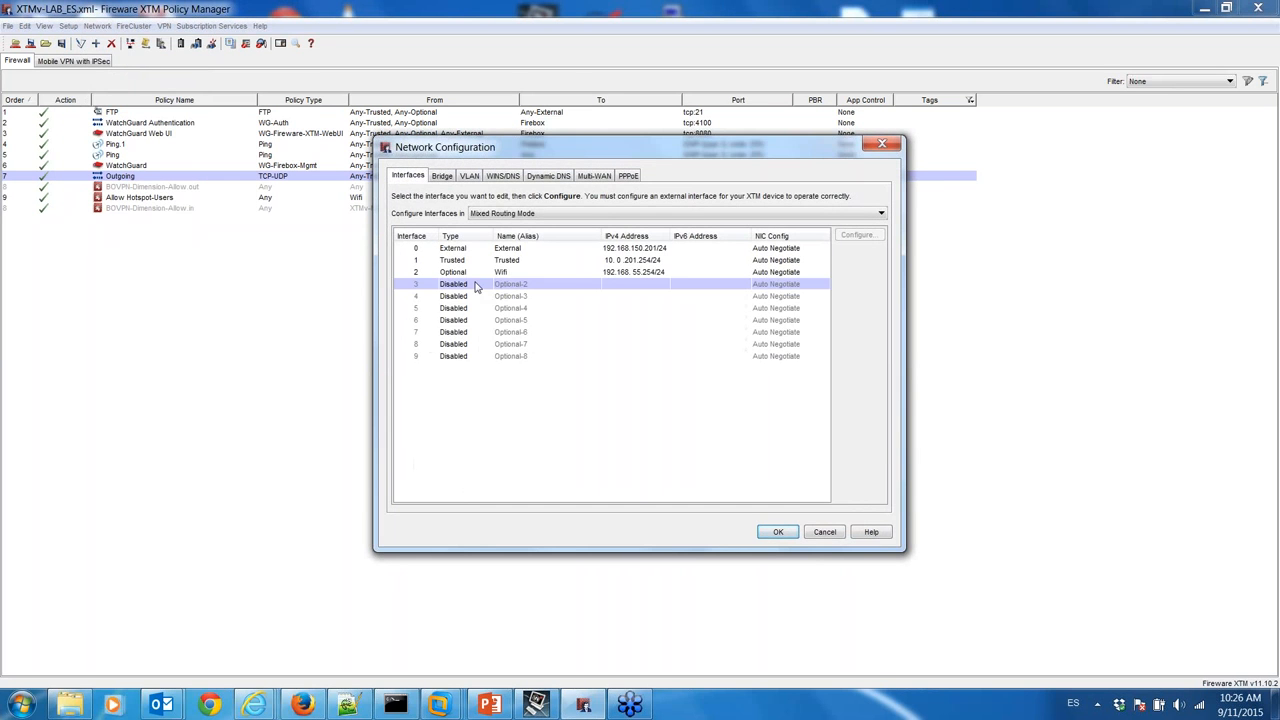
double_click(477, 286)
left_click(620, 117)
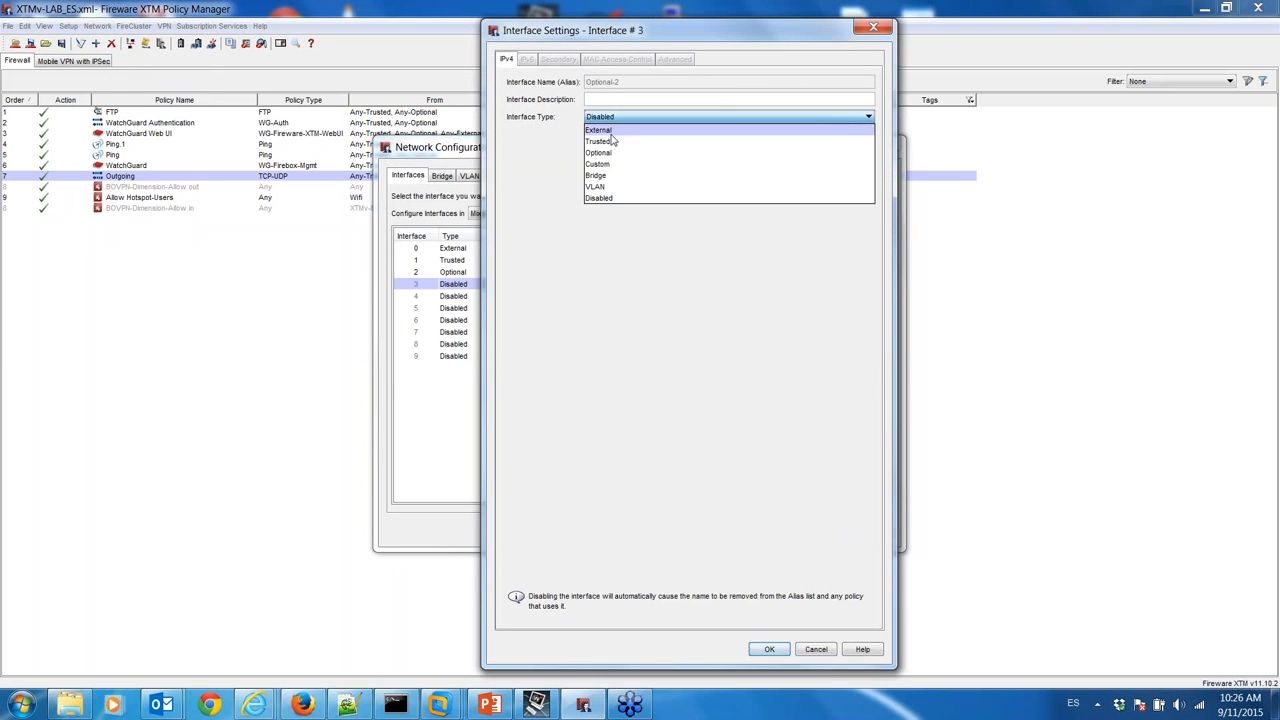
left_click(602, 130)
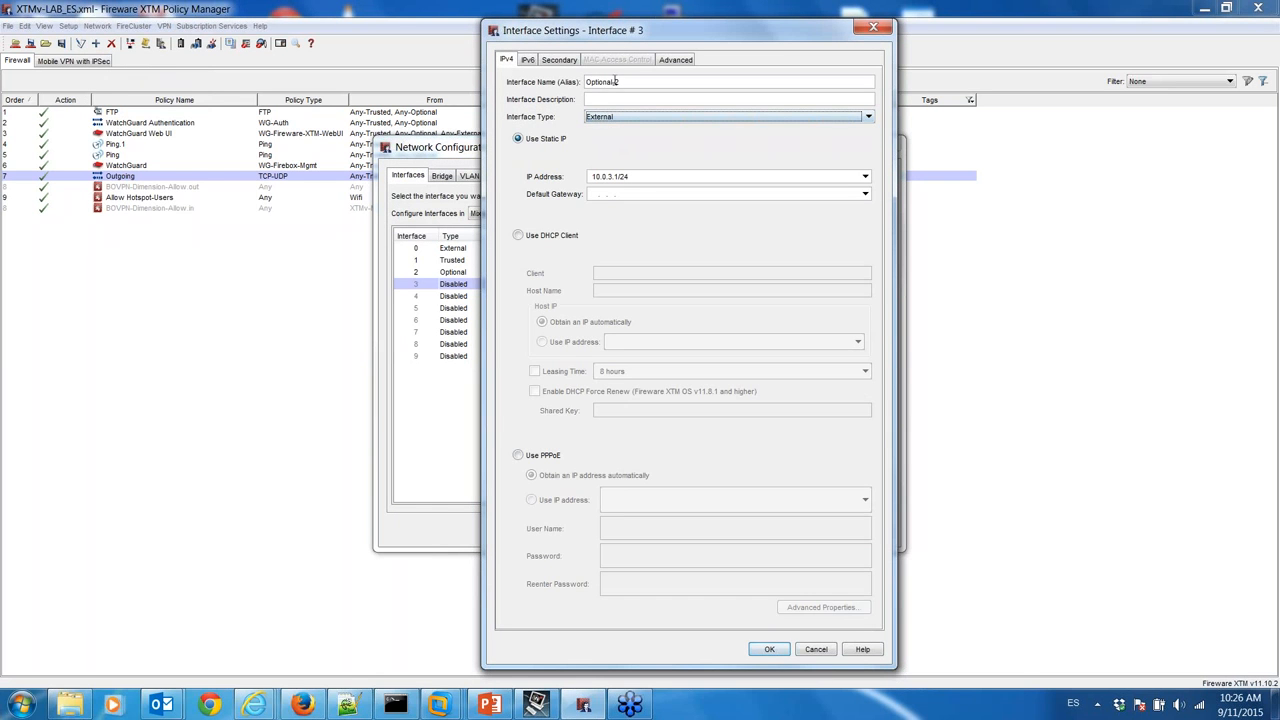
Set interface 3's default gateway to 10.0.3.254 and accept the network configuration.
left_click(598, 193)
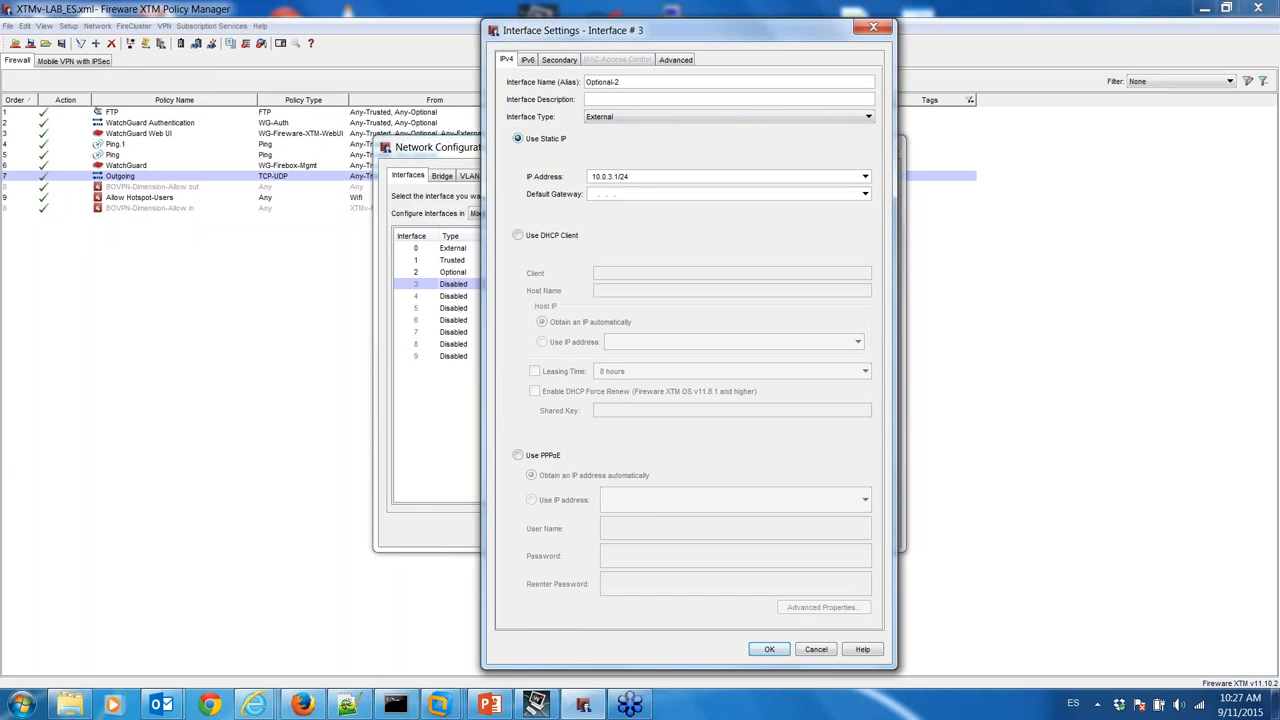
type("10.0.3.254")
key("Return")
left_click(771, 531)
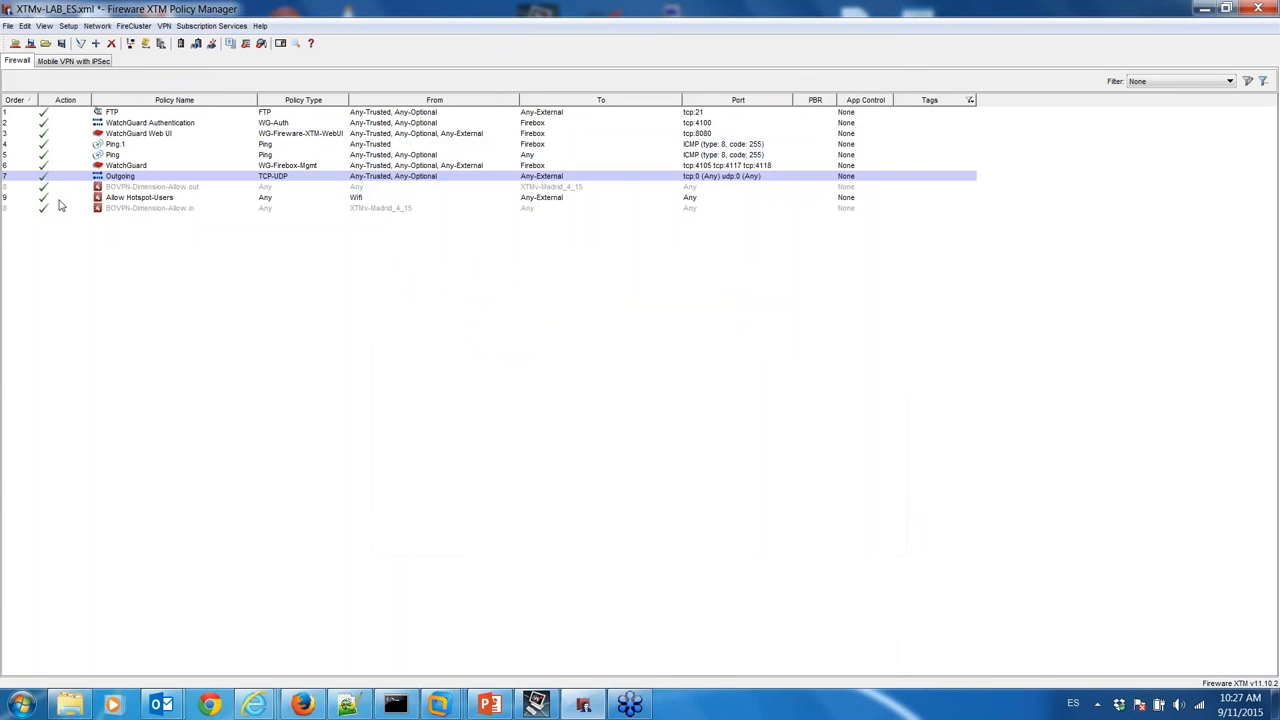
Try enabling policy-based routing through the External interface with failover in the Outgoing policy.
double_click(132, 177)
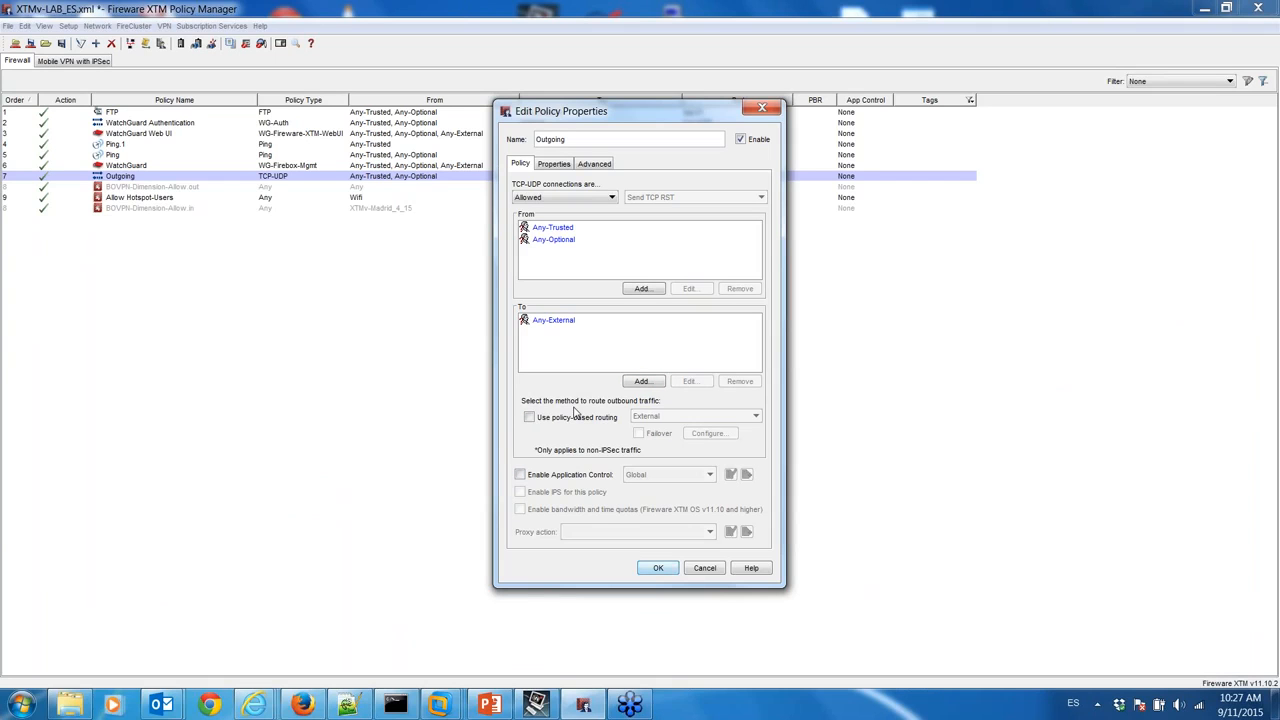
left_click(531, 419)
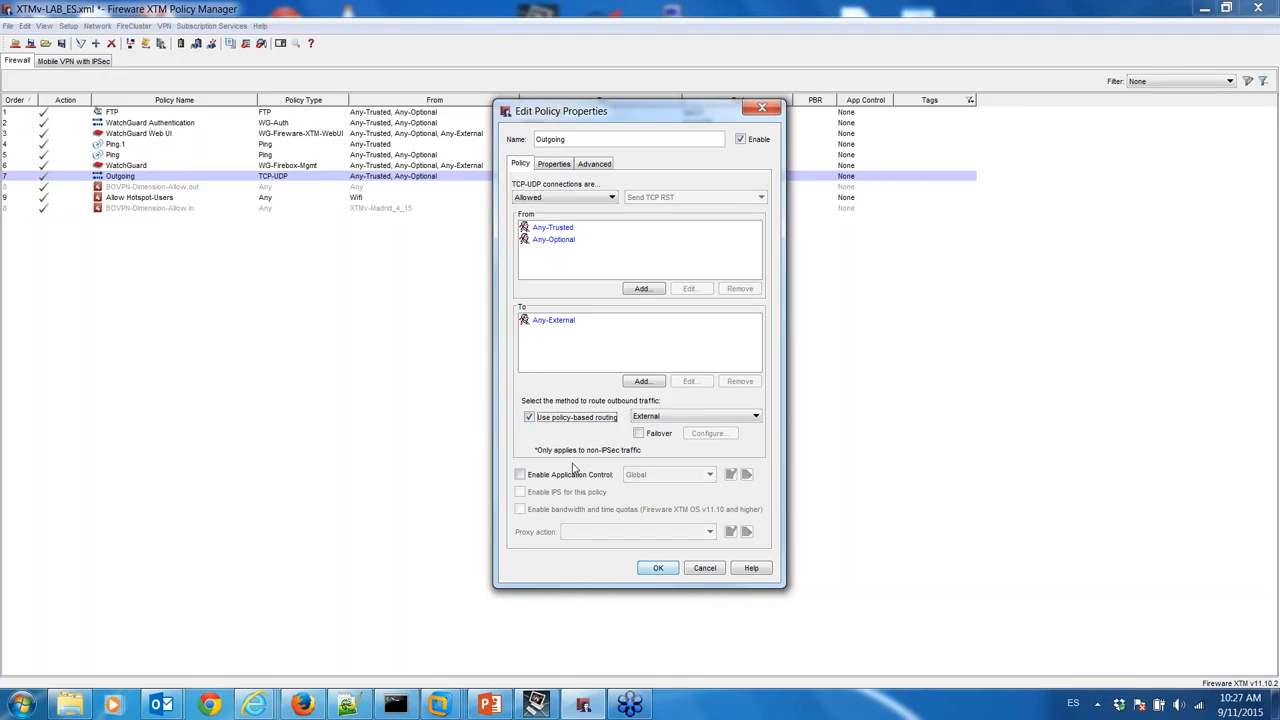
left_click(640, 434)
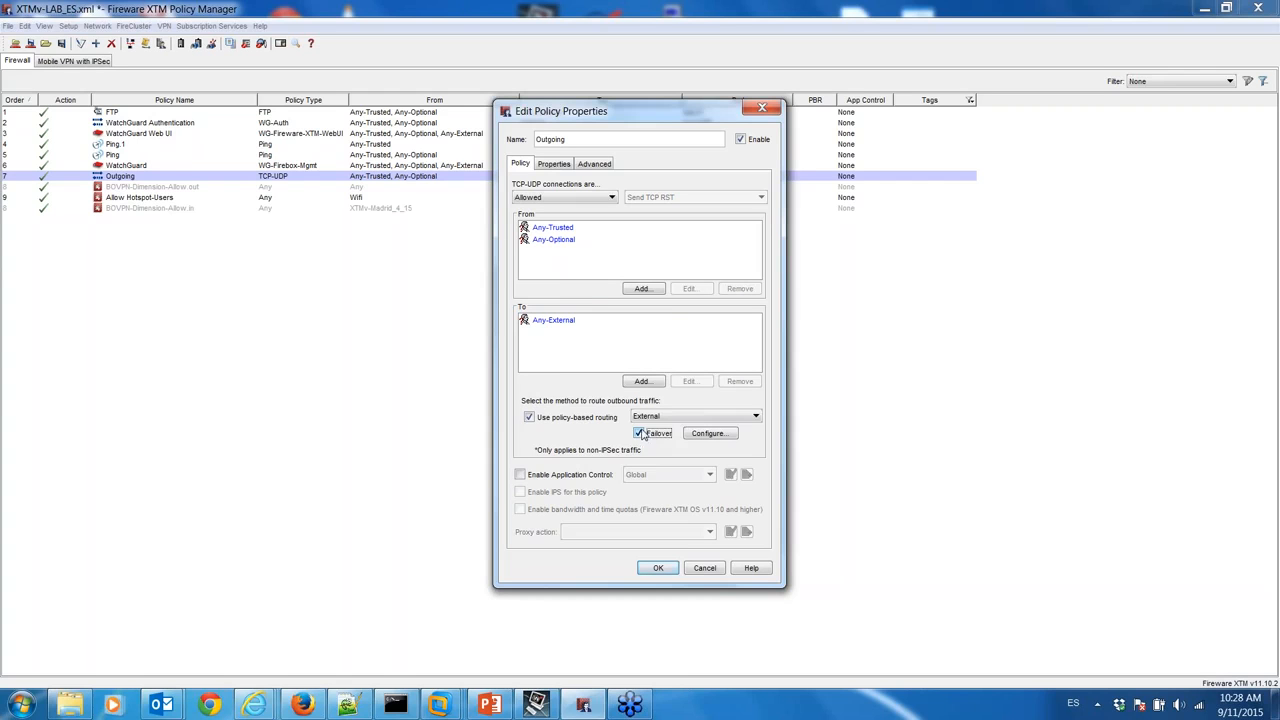
Review the policy failover interface list, close it without changes and discard the Outgoing policy edits.
left_click(707, 434)
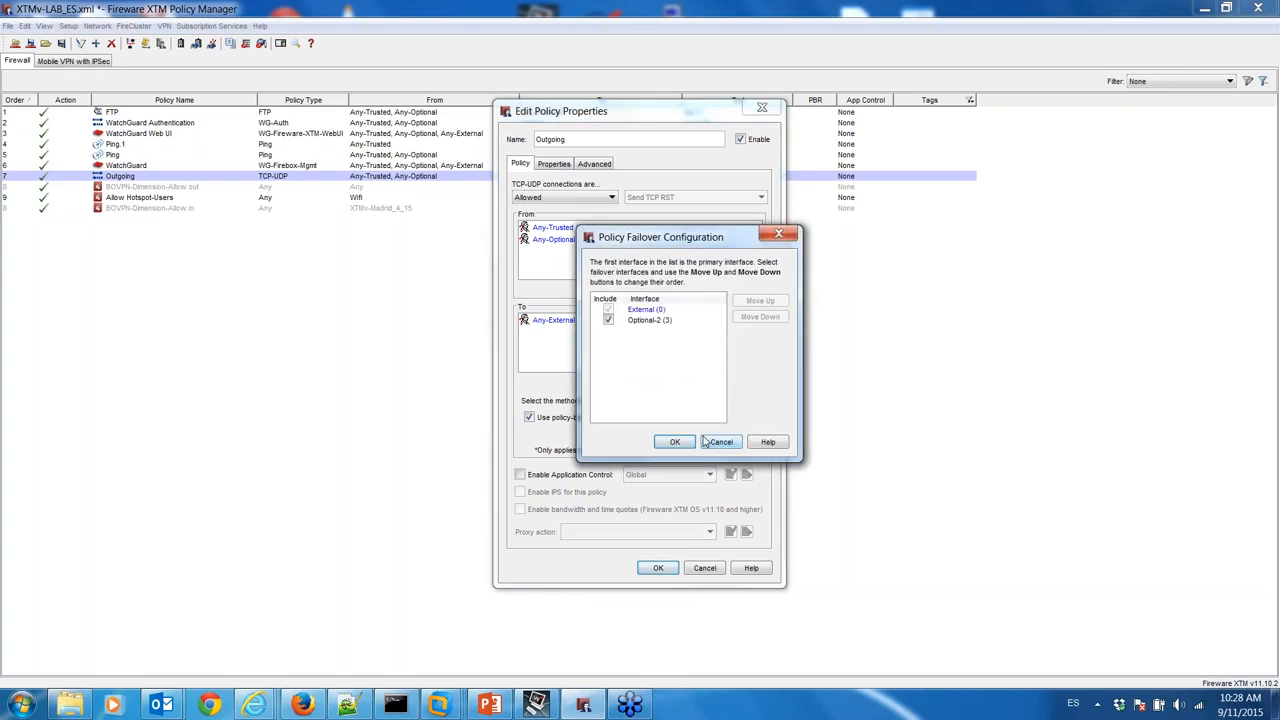
left_click_drag(654, 237, 806, 259)
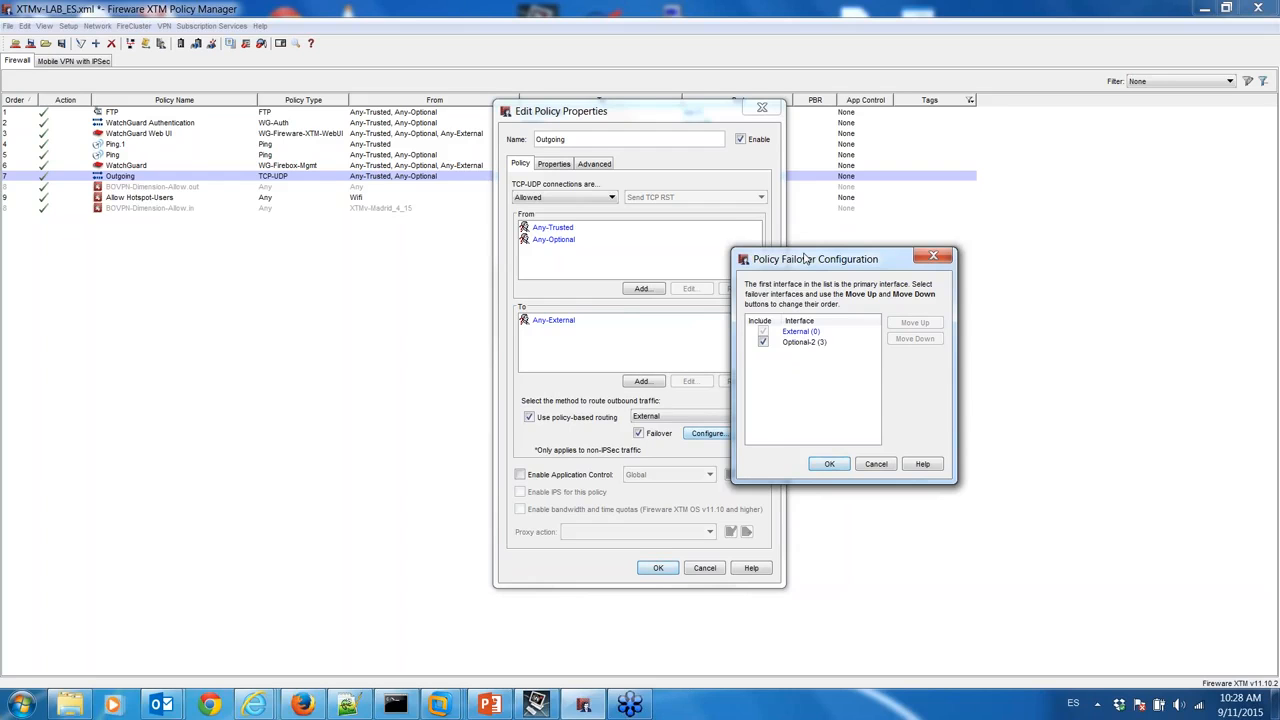
left_click_drag(806, 259, 428, 267)
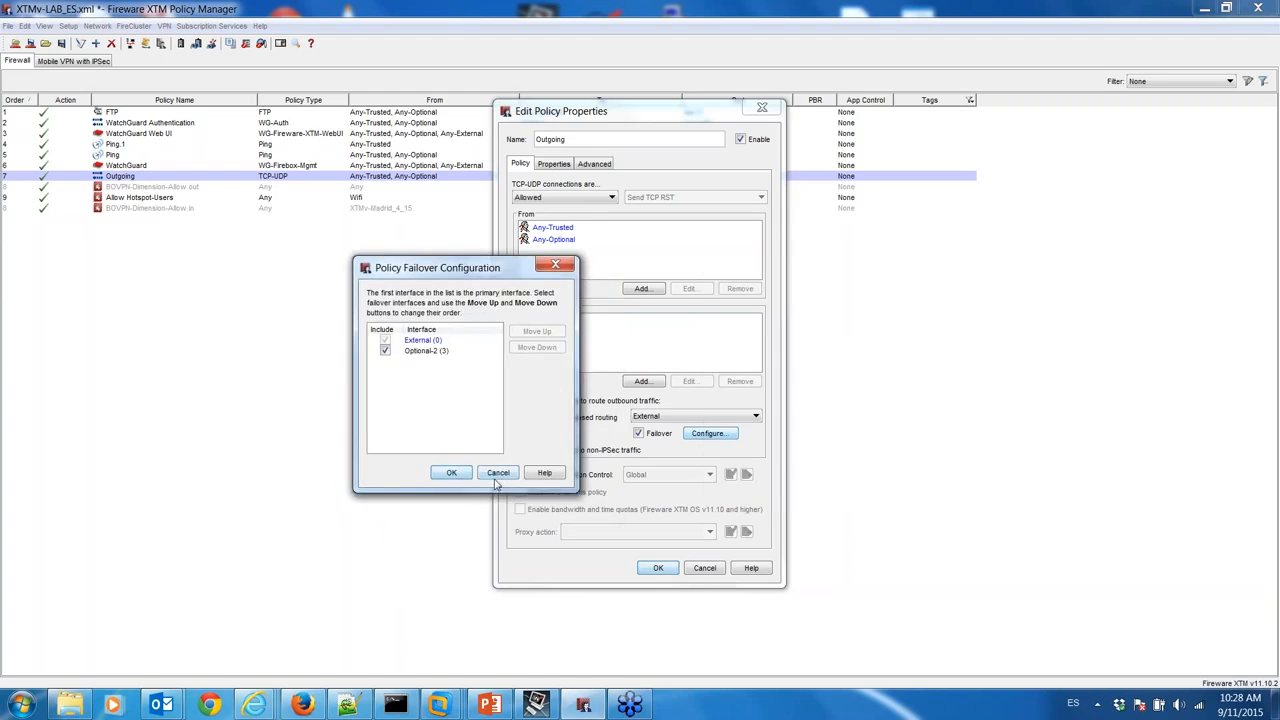
left_click(495, 476)
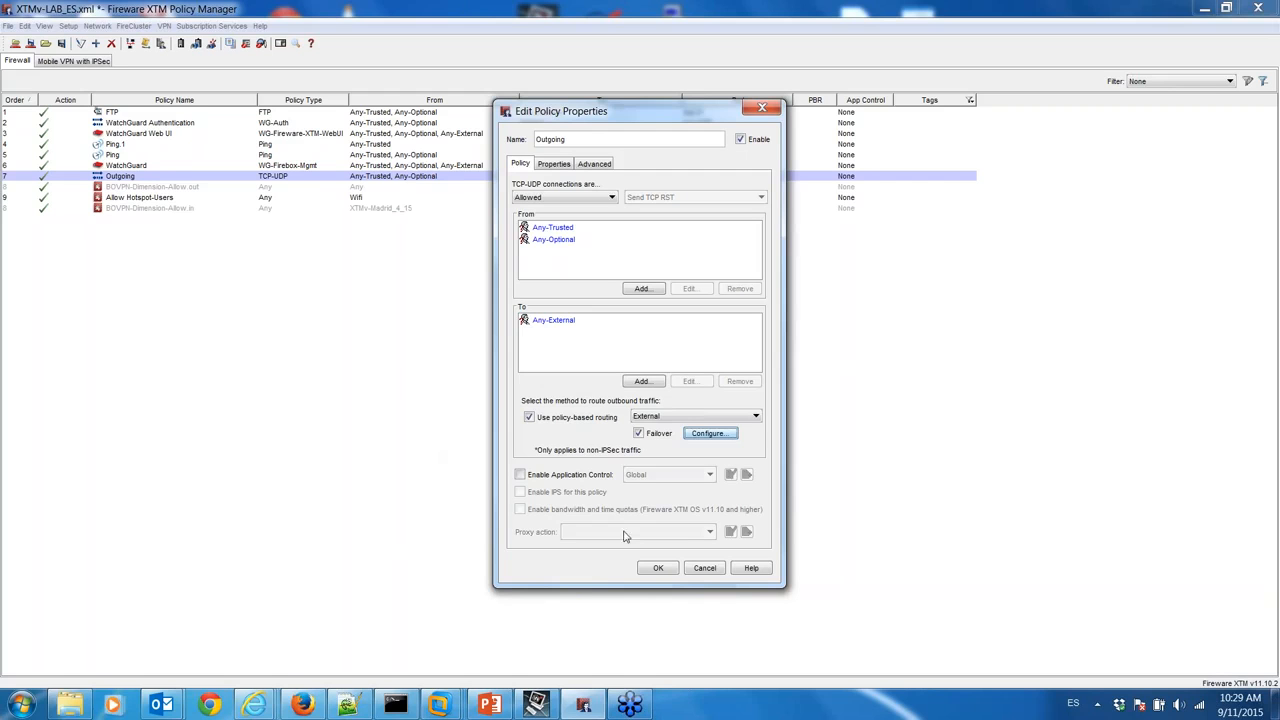
left_click(704, 568)
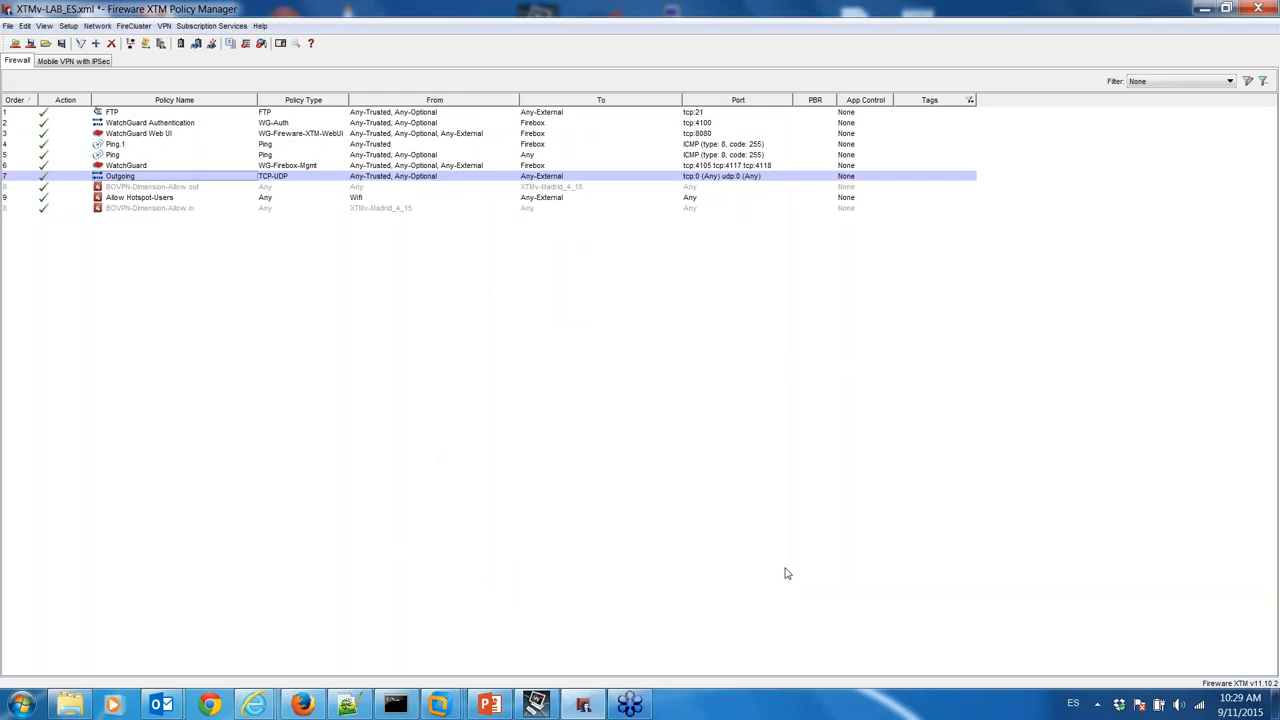